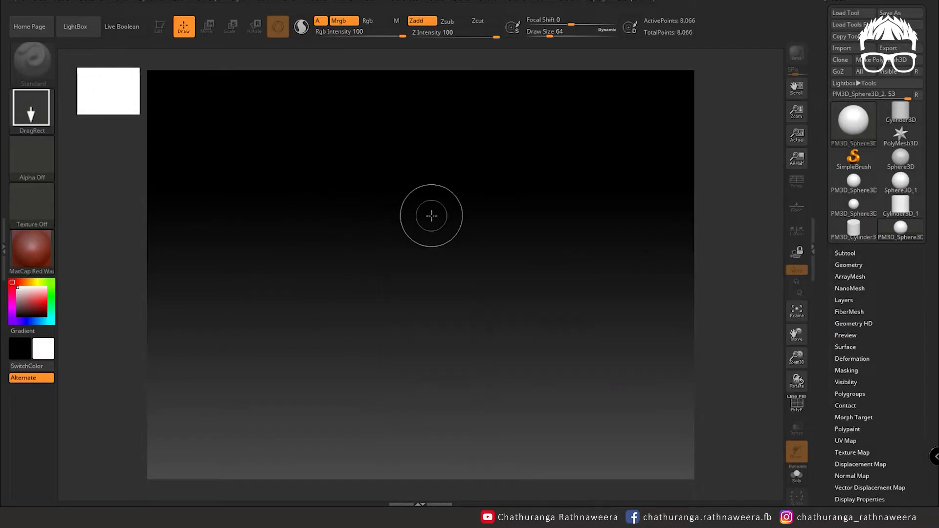
# - Put the sphere into Edit mode and select the Move brush
pyautogui.click(796, 404)
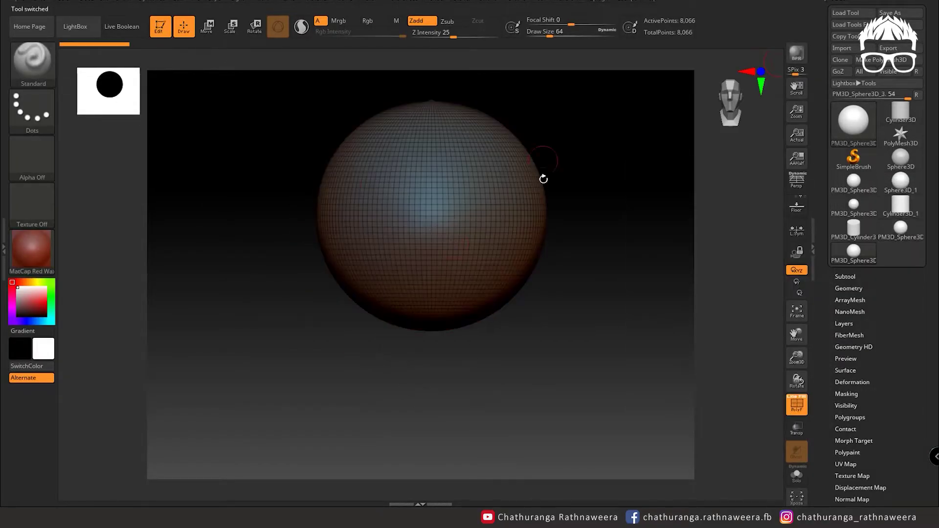
pyautogui.keyDown('alt'); pyautogui.moveTo(581, 371); pyautogui.dragTo(553, 342); pyautogui.keyUp('alt')
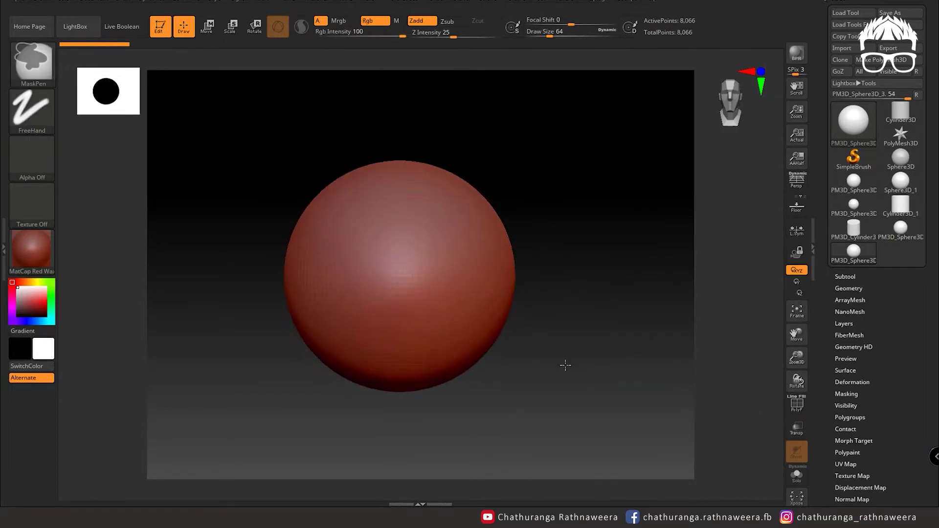
pyautogui.click(27, 61)
pyautogui.press('m')
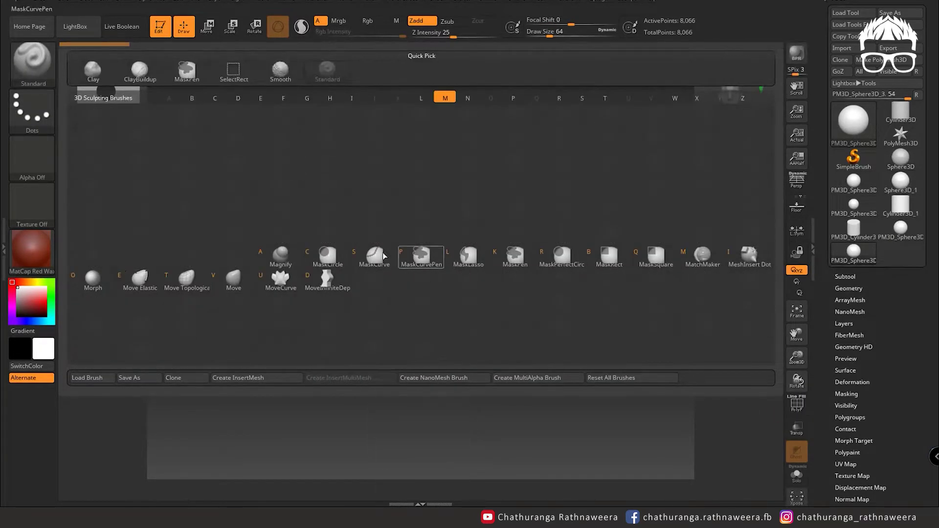
pyautogui.click(233, 278)
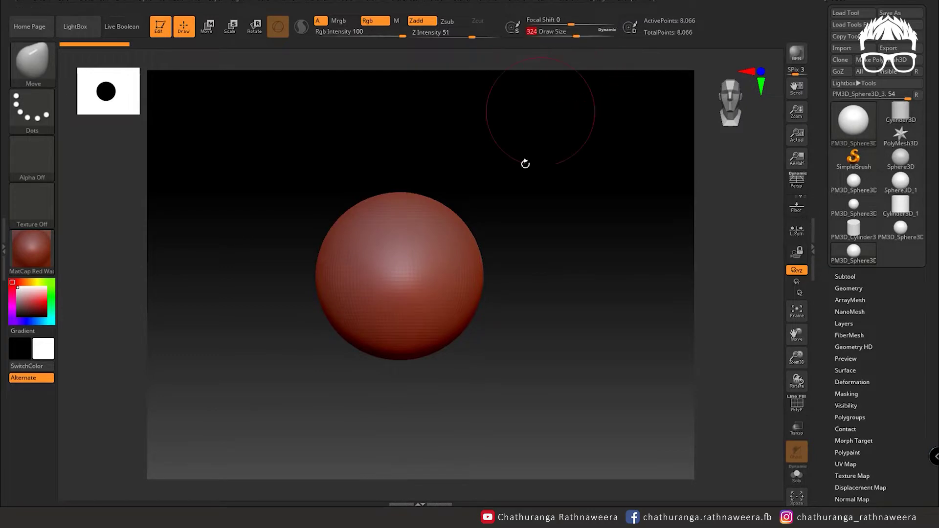
# - Turn on mirrored symmetry and enlarge the brush to about 430
pyautogui.press('space')
pyautogui.click(608, 279)
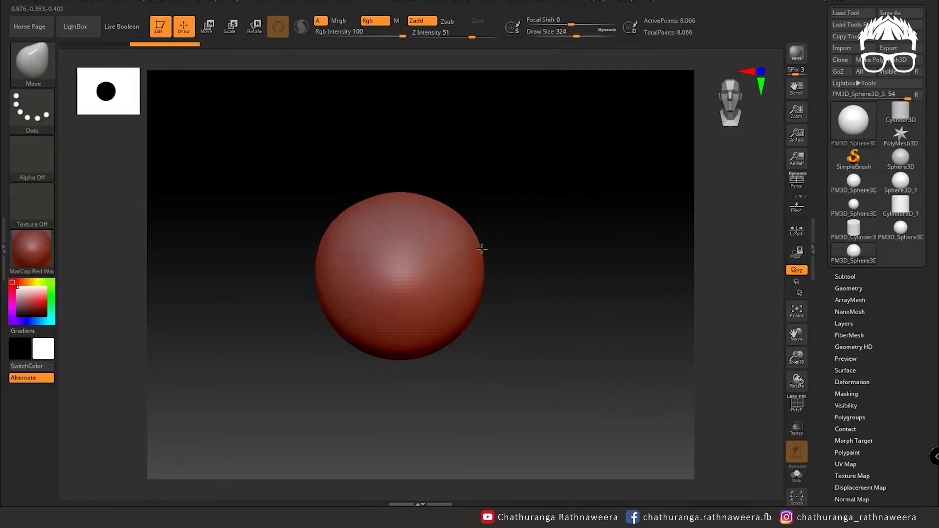
pyautogui.moveTo(401, 191); pyautogui.dragTo(376, 193)
# - Pull the sphere into a taller head mass at Focal Shift -16, undoing stray strokes
pyautogui.moveTo(577, 36); pyautogui.dragTo(566, 27)
pyautogui.hotkey('ctrl', 'z')
pyautogui.moveTo(332, 265); pyautogui.dragTo(396, 264)
pyautogui.moveTo(408, 356); pyautogui.dragTo(440, 362)
pyautogui.moveTo(366, 164)
pyautogui.mouseDown()
pyautogui.moveTo(343, 201)
pyautogui.moveTo(352, 193)
pyautogui.mouseUp()
pyautogui.moveTo(300, 280)
pyautogui.mouseDown()
pyautogui.moveTo(342, 384)
pyautogui.moveTo(322, 405)
pyautogui.mouseUp()
pyautogui.hotkey('ctrl', 'z')
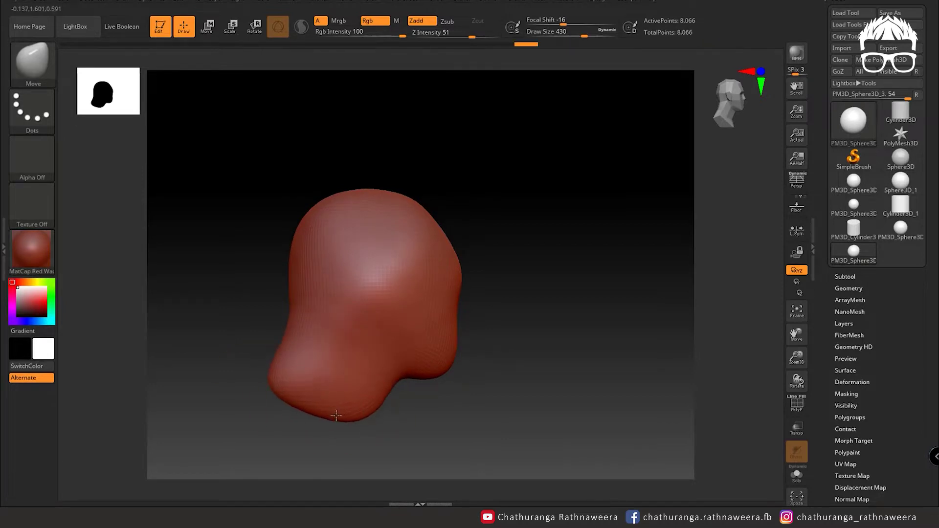
pyautogui.hotkey('ctrl', 'z')
pyautogui.hotkey('ctrl', 'z')
pyautogui.hotkey('ctrl', 'z')
pyautogui.hotkey('ctrl', 'z')
pyautogui.hotkey('ctrl', 'shift', 'z')
pyautogui.hotkey('ctrl', 'shift', 'z')
pyautogui.hotkey('ctrl', 'shift', 'z')
pyautogui.hotkey('ctrl', 'z')
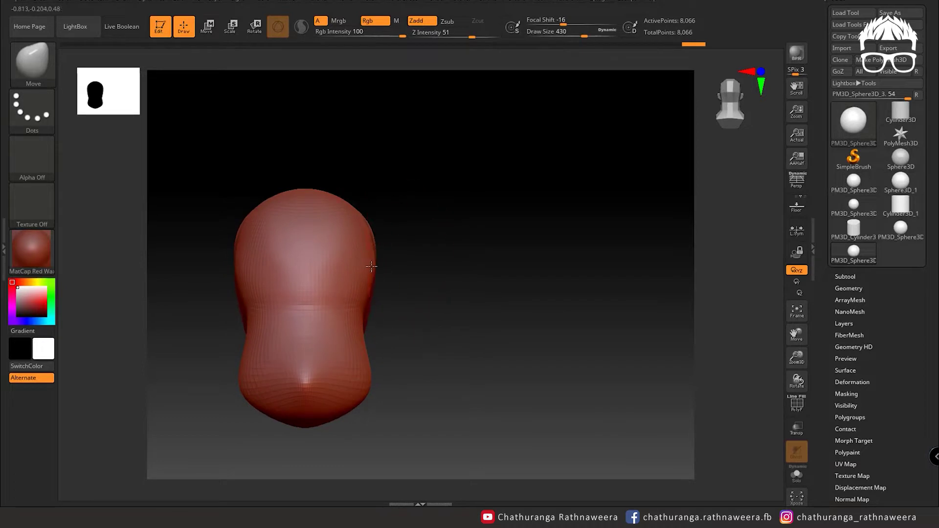
pyautogui.hotkey('ctrl', 'z')
pyautogui.hotkey('ctrl', 'z')
pyautogui.hotkey('ctrl', 'z')
pyautogui.hotkey('ctrl', 'shift', 'z')
pyautogui.hotkey('ctrl', 'shift', 'z')
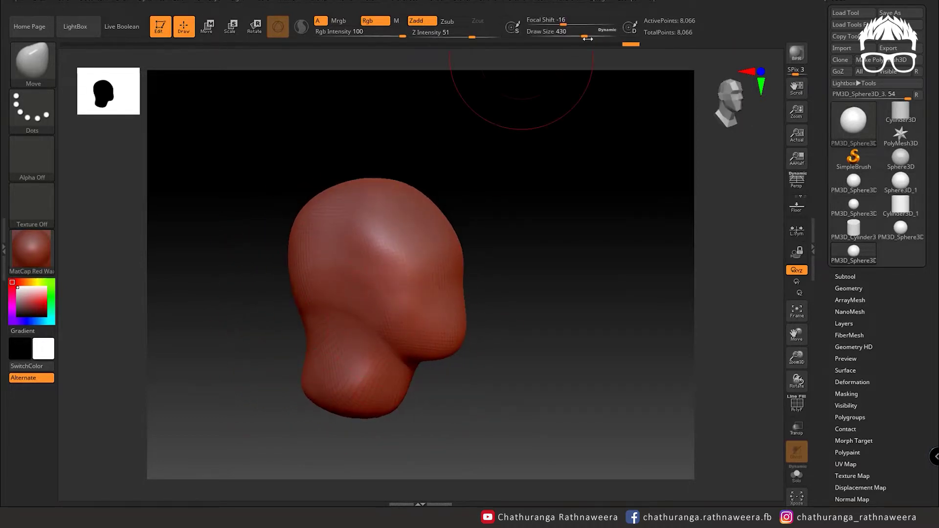
# - Refine the face bump and front profile at Draw Size 257, stepping through undo/redo states
pyautogui.moveTo(586, 42); pyautogui.dragTo(574, 42)
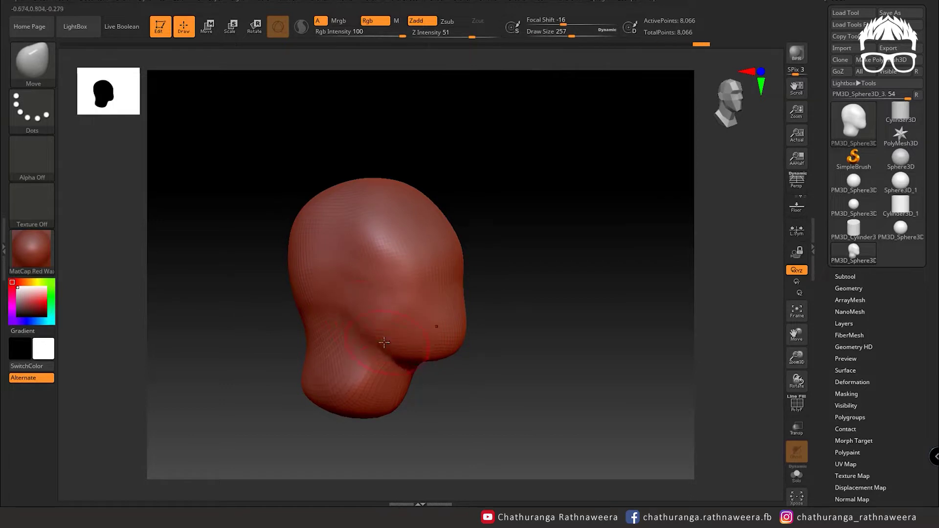
pyautogui.hotkey('ctrl', 'z')
pyautogui.hotkey('ctrl', 'z')
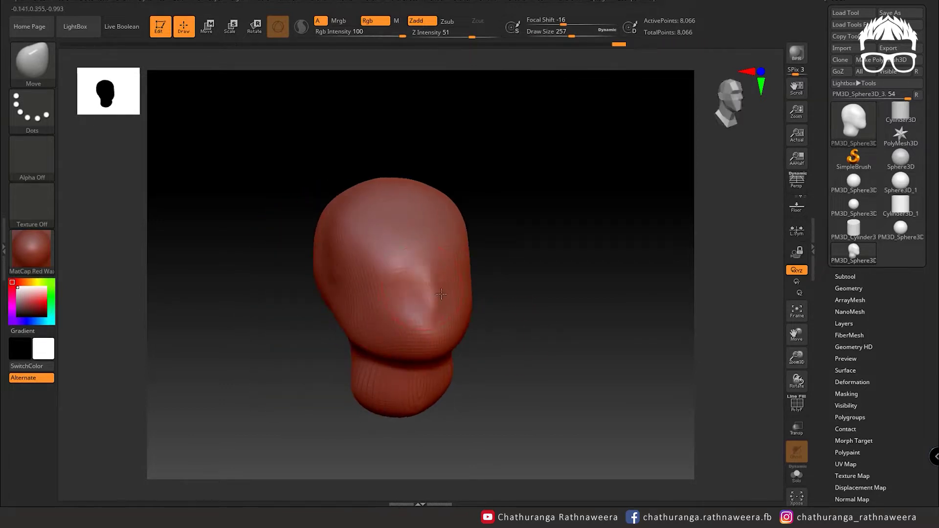
pyautogui.hotkey('ctrl', 'shift', 'z')
pyautogui.hotkey('ctrl', 'shift', 'z')
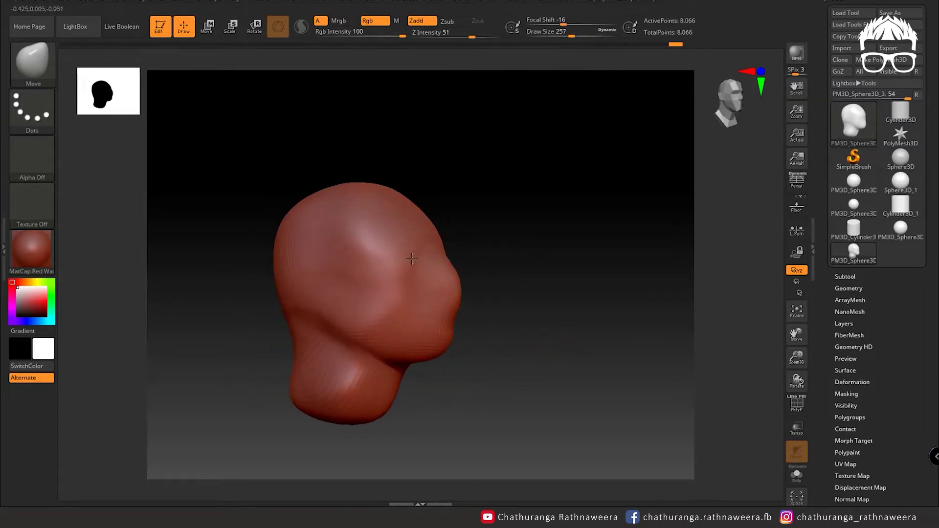
pyautogui.hotkey('ctrl', 'shift', 'z')
pyautogui.hotkey('ctrl', 'shift', 'z')
pyautogui.hotkey('ctrl', 'z')
pyautogui.hotkey('ctrl', 'z')
pyautogui.hotkey('ctrl', 'z')
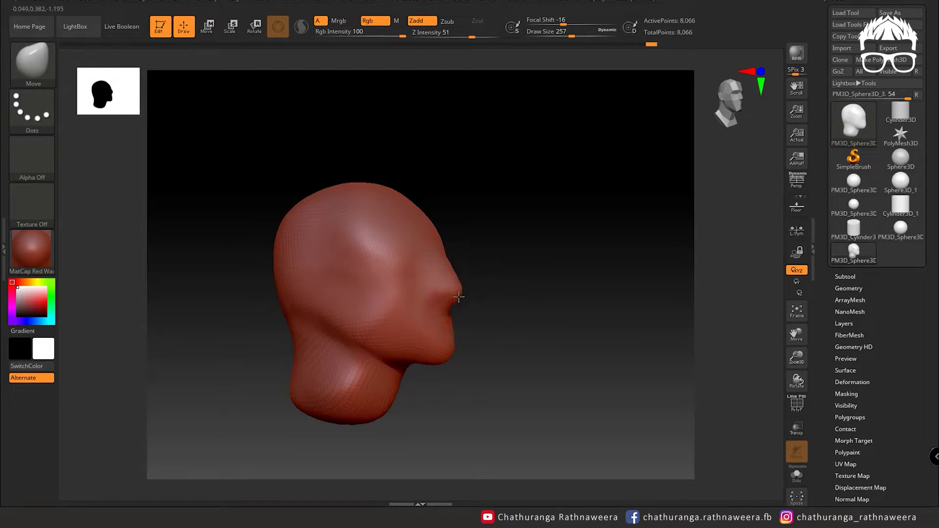
pyautogui.hotkey('ctrl', 'z')
pyautogui.hotkey('ctrl', 'z')
pyautogui.hotkey('ctrl', 'shift', 'z')
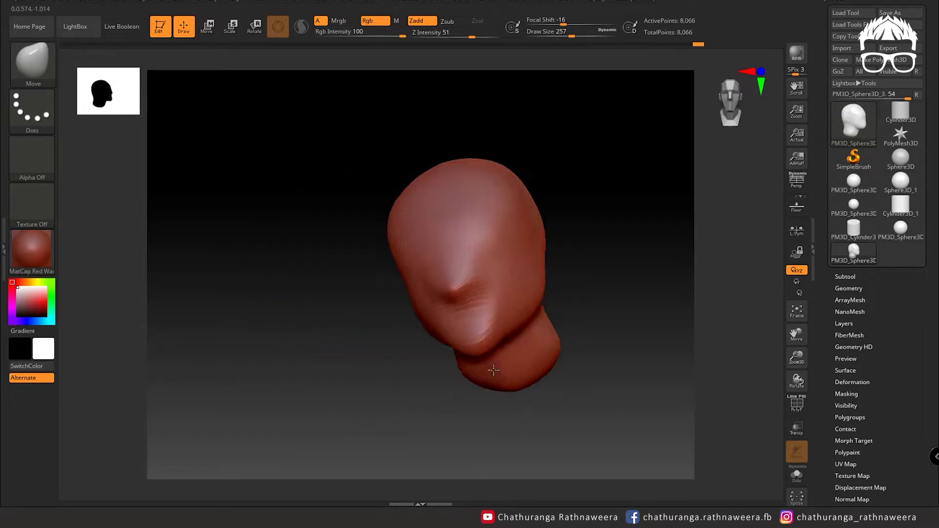
pyautogui.hotkey('ctrl', 'shift', 'z')
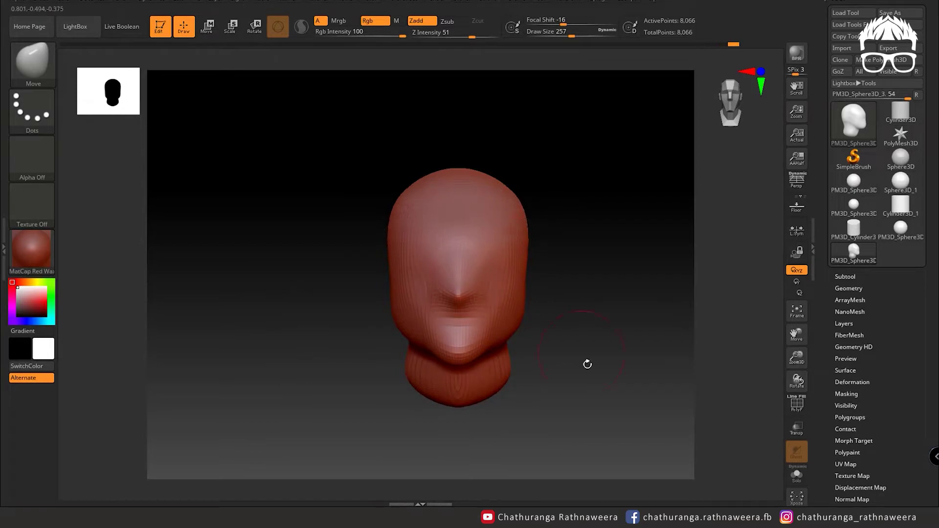
pyautogui.hotkey('ctrl', 'z')
pyautogui.hotkey('ctrl', 'z')
pyautogui.hotkey('ctrl', 'shift', 'z')
pyautogui.hotkey('ctrl', 'shift', 'z')
pyautogui.click(32, 74)
# - Load the Flatten brush and flatten the head's sides and front into planes
pyautogui.press('f')
pyautogui.press('l')
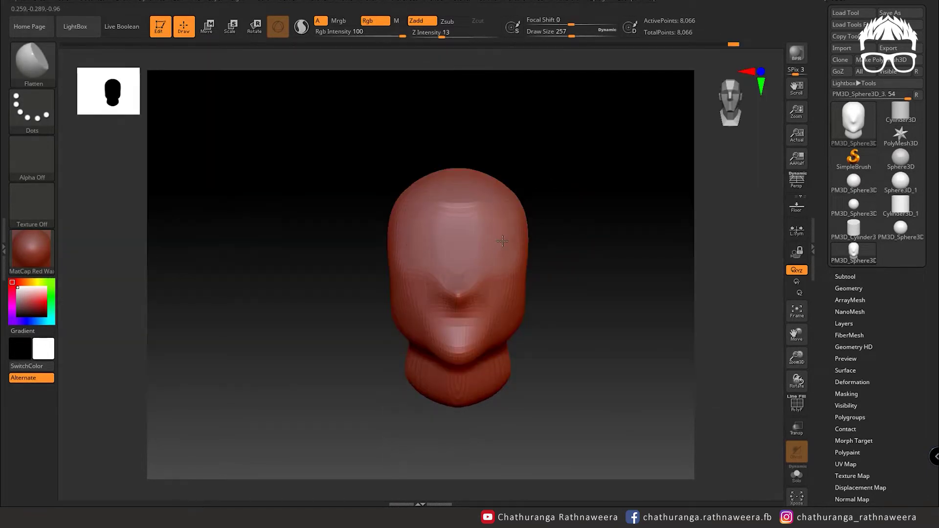
pyautogui.moveTo(502, 240); pyautogui.dragTo(664, 373)
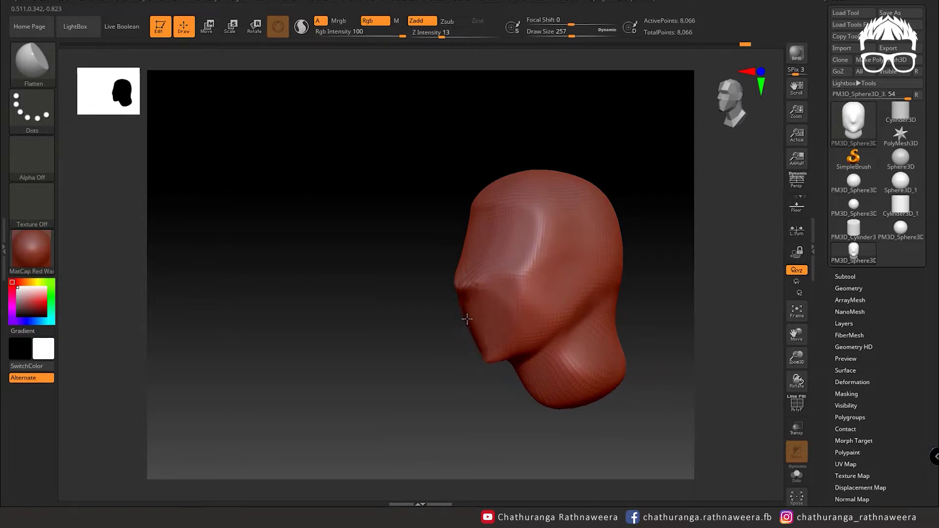
pyautogui.hotkey('ctrl', 'z')
pyautogui.moveTo(603, 386); pyautogui.dragTo(543, 261)
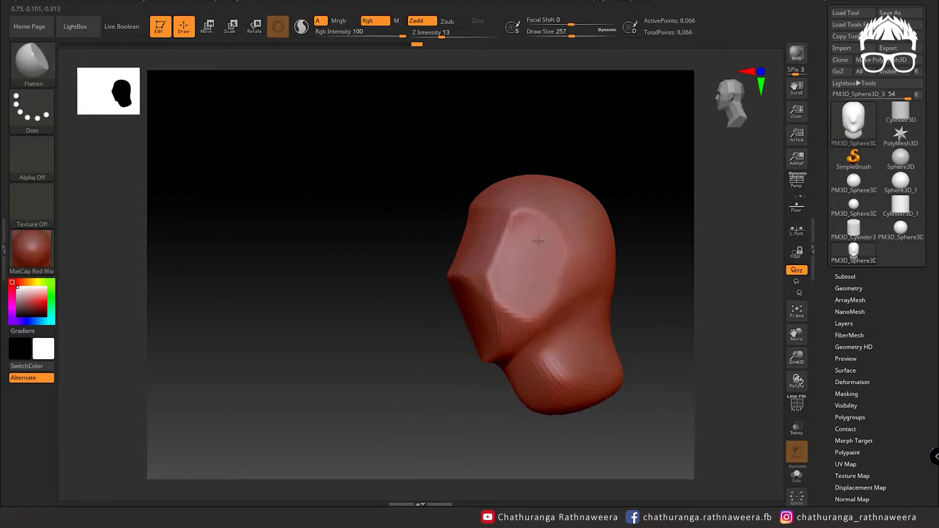
pyautogui.hotkey('ctrl', 'z')
# - Switch to the Standard brush at Draw Size 74, indent the head top, and enable PolyF
pyautogui.press('b')
pyautogui.click(421, 71)
pyautogui.moveTo(571, 37); pyautogui.dragTo(552, 36)
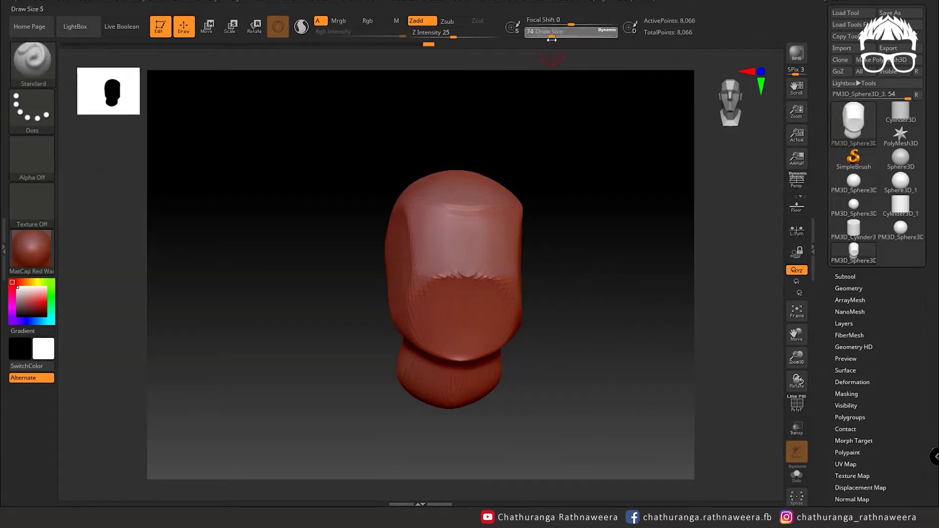
pyautogui.moveTo(431, 207); pyautogui.dragTo(512, 277)
pyautogui.moveTo(578, 325); pyautogui.dragTo(775, 432)
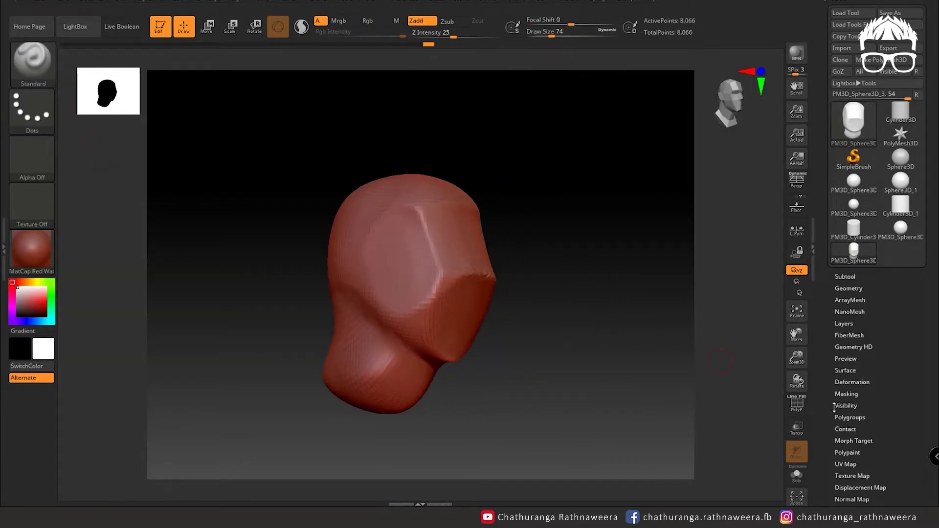
pyautogui.hotkey('shift', 'f')
pyautogui.moveTo(503, 272); pyautogui.dragTo(611, 273)
pyautogui.click(848, 288)
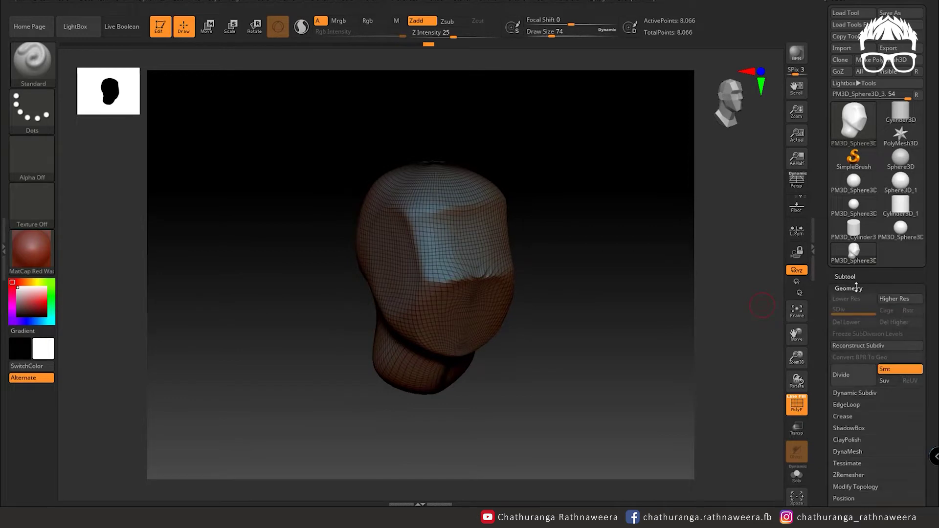
# - ZRemesh the head, raising Target Polygons Count from 3.69 to 23.38
pyautogui.scroll(-5, 825, 275)
pyautogui.click(838, 284)
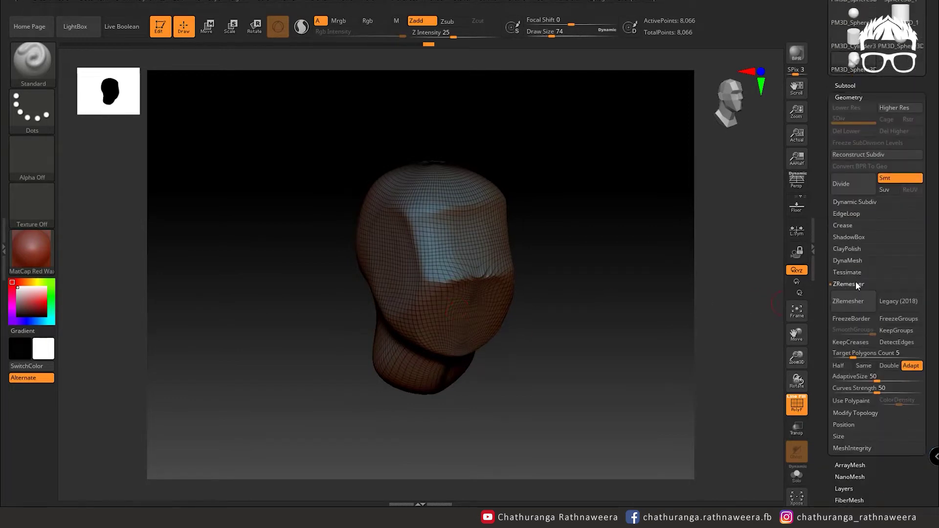
pyautogui.moveTo(851, 357); pyautogui.dragTo(845, 358)
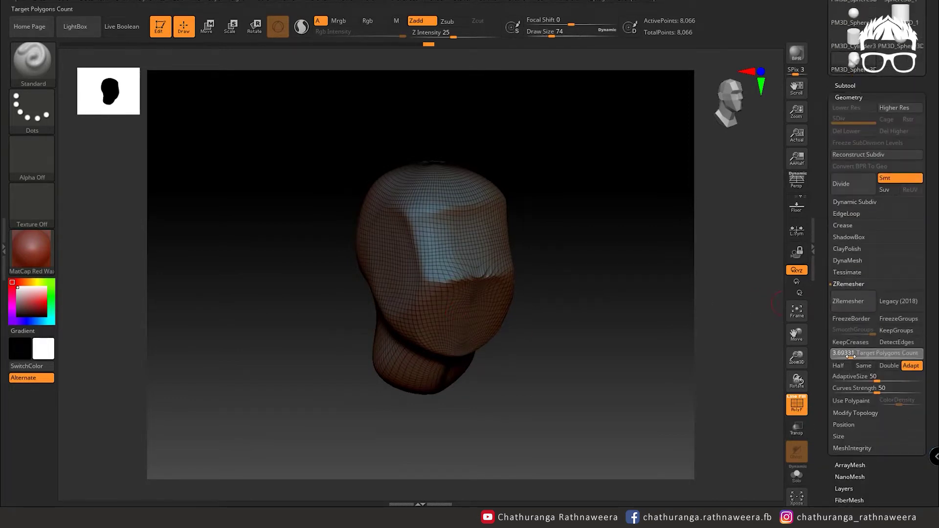
pyautogui.click(858, 301)
pyautogui.moveTo(844, 357); pyautogui.dragTo(868, 358)
pyautogui.click(855, 302)
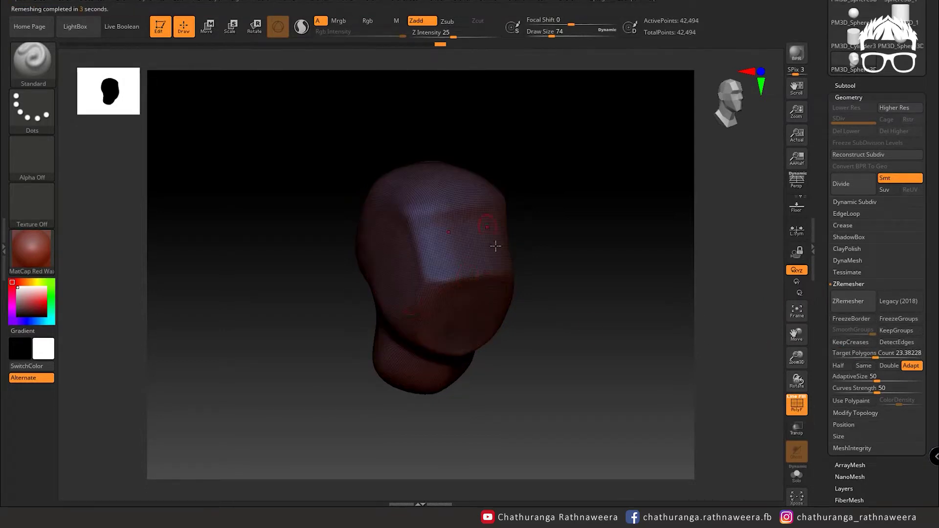
# - Hide the PolyF wireframe and expand the DynaMesh and ZRemesher option panels
pyautogui.moveTo(632, 277); pyautogui.dragTo(451, 200)
pyautogui.click(803, 414)
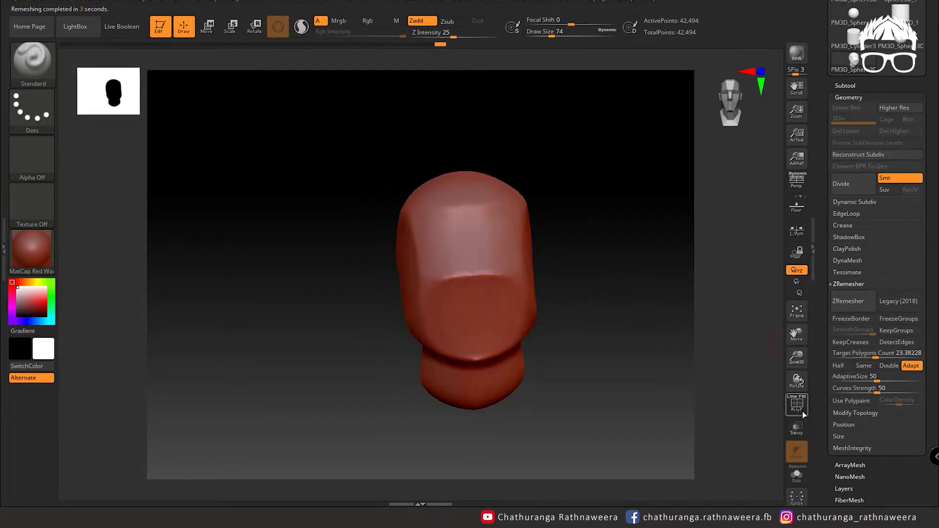
pyautogui.click(851, 261)
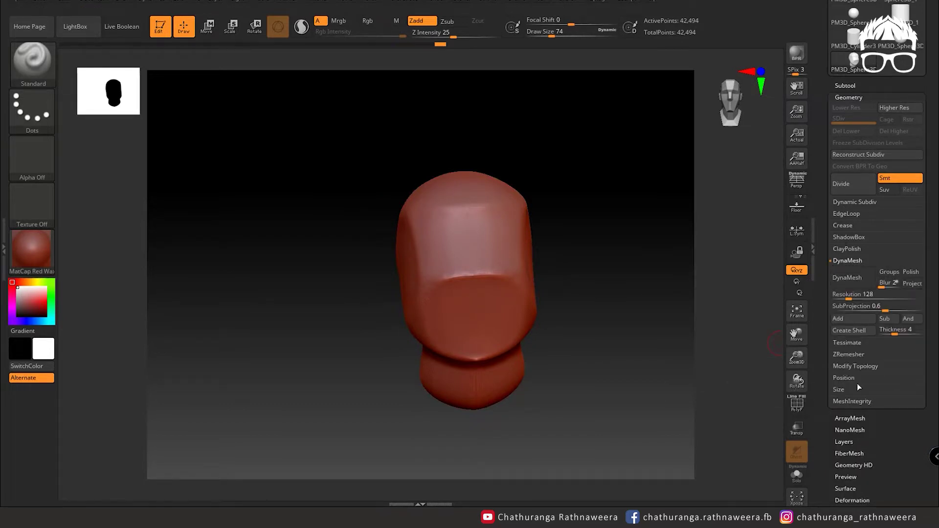
pyautogui.click(848, 354)
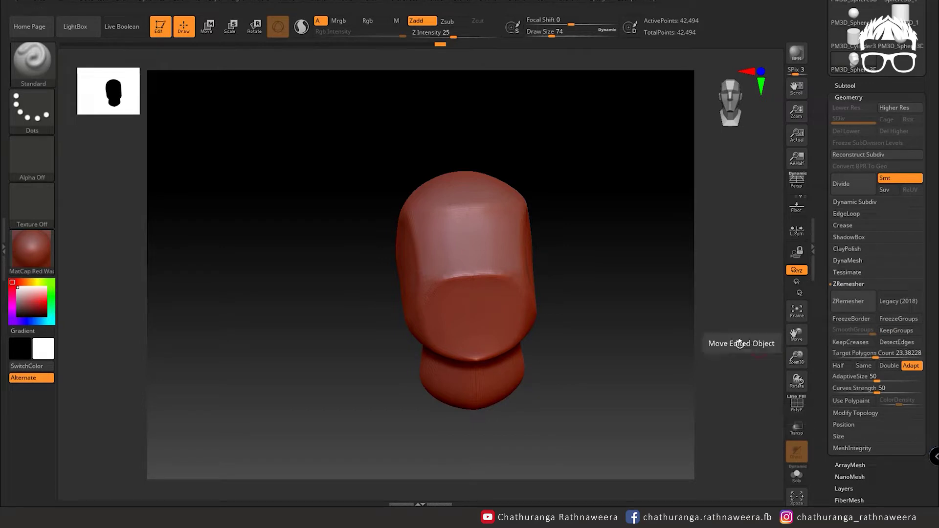
pyautogui.click(854, 259)
# - Carve a groove framing the face plane from a three-quarter view
pyautogui.moveTo(645, 308)
pyautogui.mouseDown()
pyautogui.moveTo(599, 315)
pyautogui.moveTo(524, 227)
pyautogui.mouseUp()
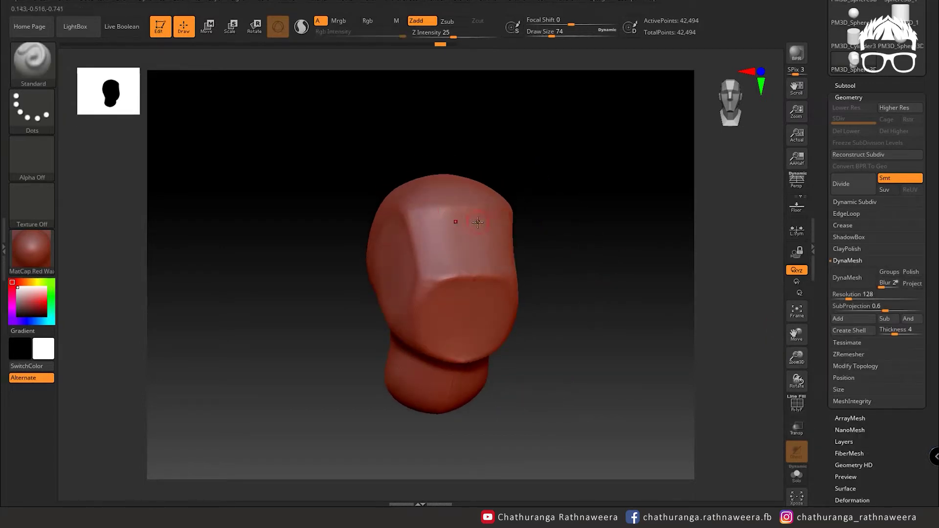
pyautogui.moveTo(418, 218)
pyautogui.mouseDown()
pyautogui.moveTo(429, 258)
pyautogui.moveTo(501, 275)
pyautogui.moveTo(514, 255)
pyautogui.mouseUp()
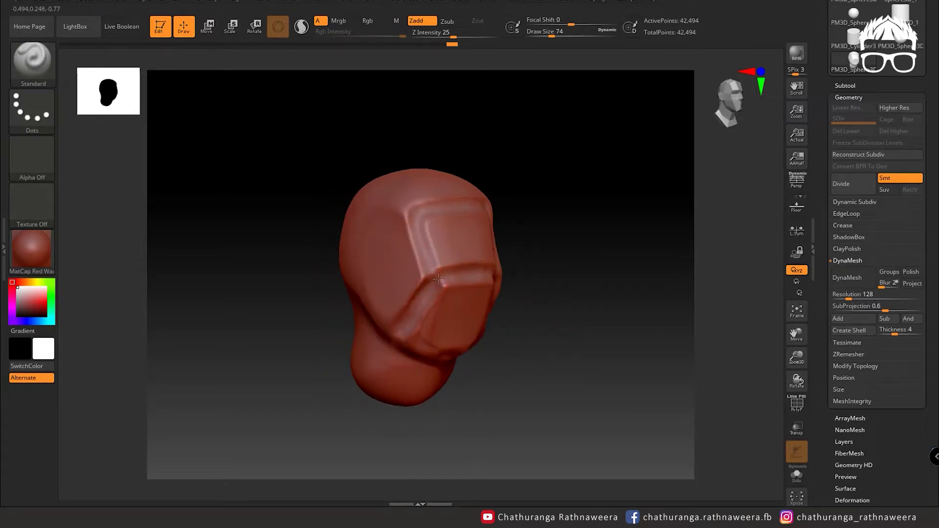
pyautogui.moveTo(436, 282)
pyautogui.mouseDown()
pyautogui.moveTo(513, 335)
pyautogui.moveTo(483, 357)
pyautogui.mouseUp()
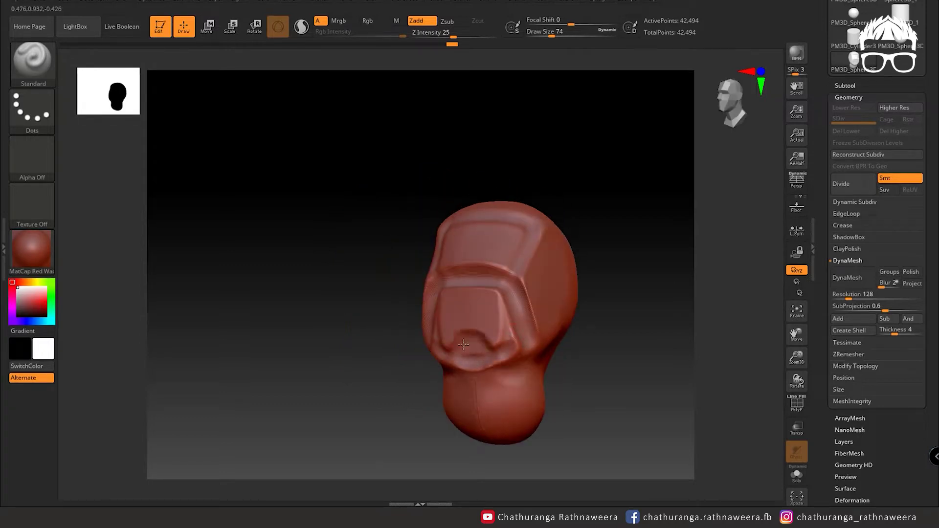
pyautogui.moveTo(479, 361); pyautogui.dragTo(513, 377)
# - Flatten the face panels with the Flatten brush, checking them from several angles
pyautogui.press('b')
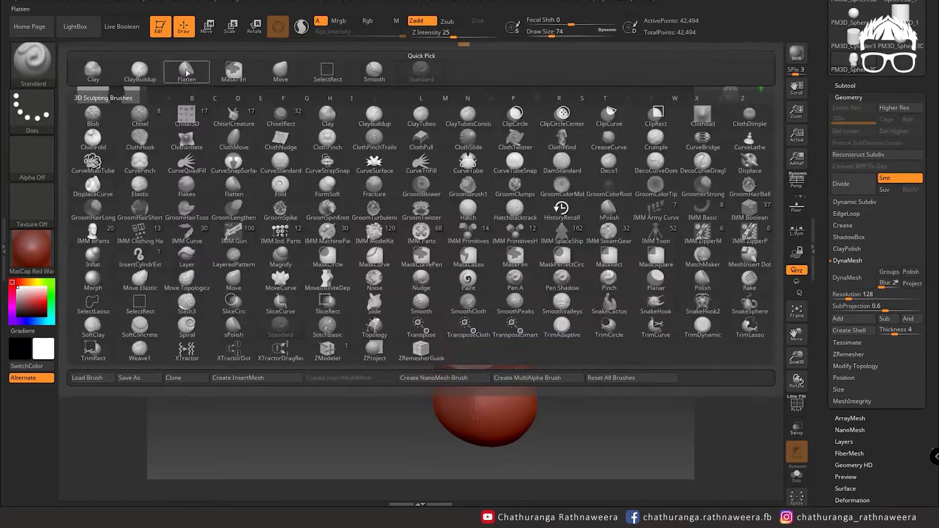
pyautogui.press('f')
pyautogui.press('l')
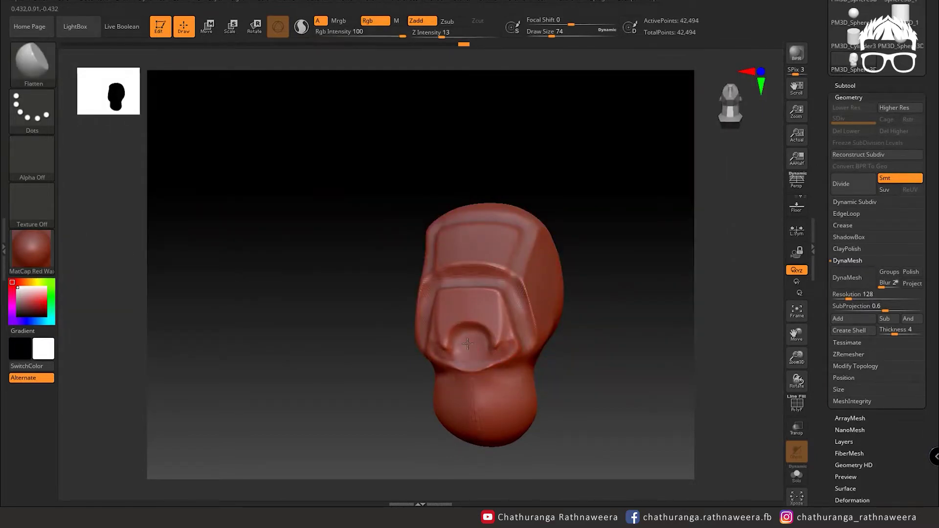
pyautogui.moveTo(505, 332)
pyautogui.mouseDown()
pyautogui.moveTo(560, 396)
pyautogui.moveTo(460, 351)
pyautogui.mouseUp()
pyautogui.moveTo(478, 313); pyautogui.dragTo(481, 307)
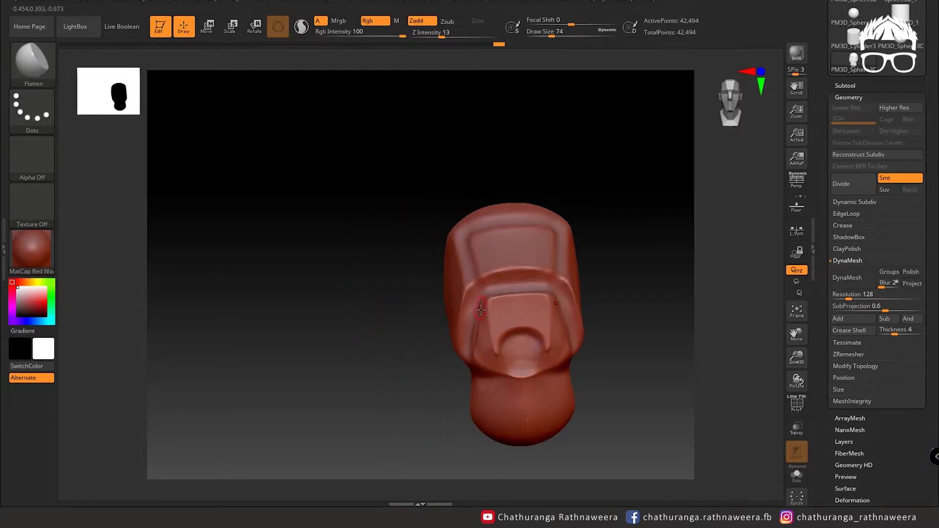
pyautogui.moveTo(618, 389); pyautogui.dragTo(535, 280)
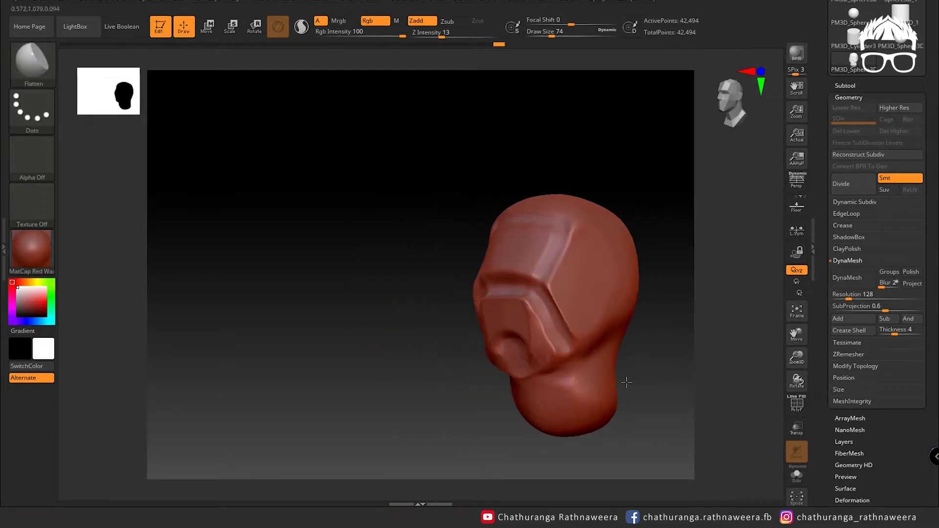
pyautogui.moveTo(615, 380); pyautogui.dragTo(523, 380)
pyautogui.moveTo(418, 392)
pyautogui.mouseDown()
pyautogui.moveTo(608, 427)
pyautogui.moveTo(537, 343)
pyautogui.mouseUp()
# - Carve a small forehead groove with a reduced Standard brush and inspect the head's sides
pyautogui.press('b')
pyautogui.press('s')
pyautogui.press('t')
pyautogui.moveTo(538, 268); pyautogui.dragTo(557, 222)
pyautogui.moveTo(538, 37); pyautogui.dragTo(534, 37)
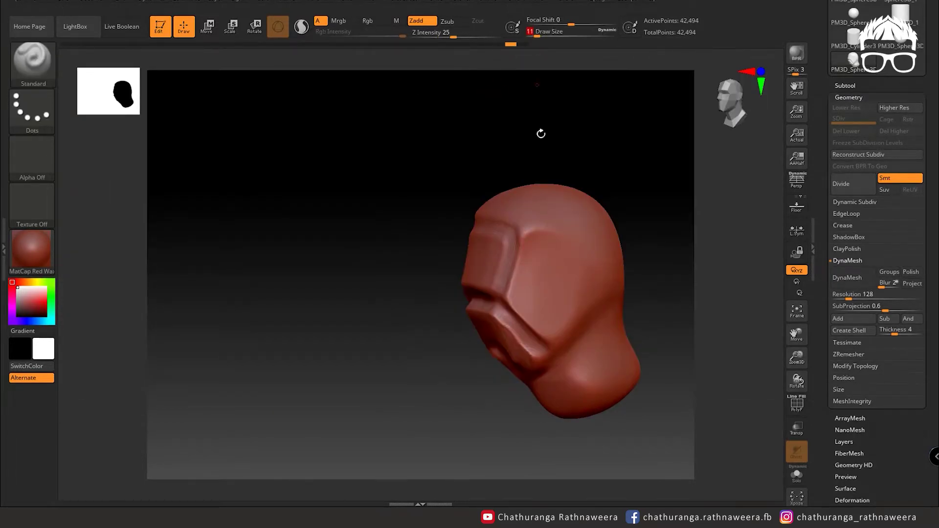
pyautogui.moveTo(539, 229); pyautogui.dragTo(539, 242)
pyautogui.press('s')
pyautogui.moveTo(650, 221)
pyautogui.mouseDown()
pyautogui.moveTo(660, 257)
pyautogui.moveTo(618, 306)
pyautogui.moveTo(510, 263)
pyautogui.mouseUp()
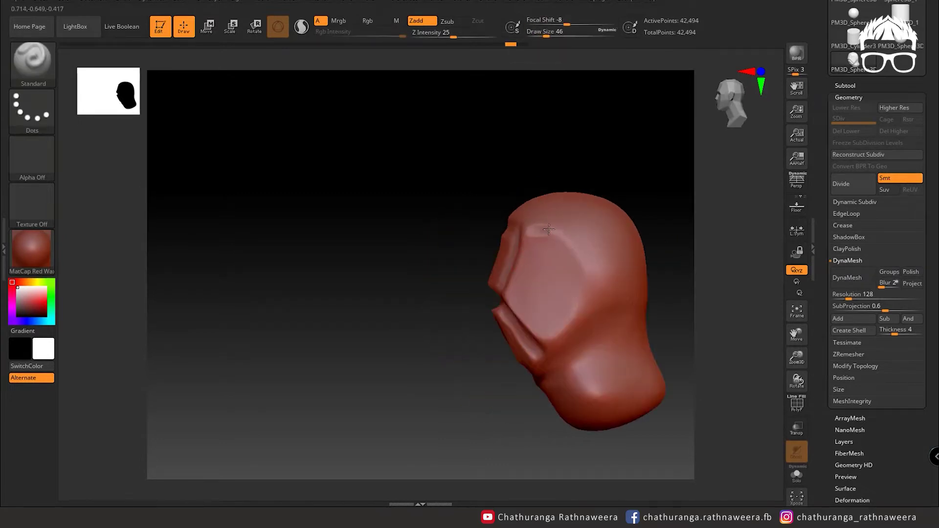
pyautogui.moveTo(663, 346); pyautogui.dragTo(672, 367)
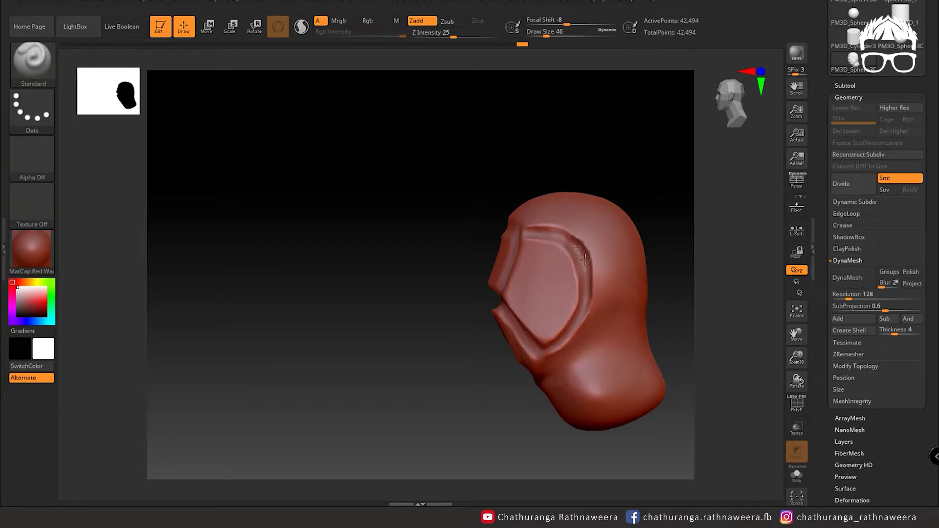
pyautogui.moveTo(554, 348); pyautogui.dragTo(421, 250)
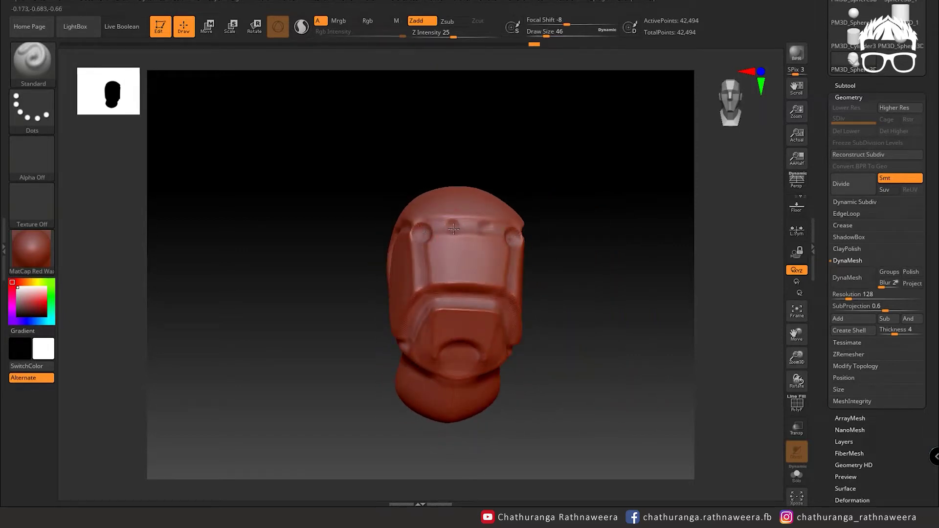
pyautogui.moveTo(561, 306)
pyautogui.mouseDown()
pyautogui.moveTo(526, 321)
pyautogui.moveTo(651, 295)
pyautogui.mouseUp()
# - Carve thin seam strokes with the Standard brush at Draw Size 4, undoing a stray one
pyautogui.press('b')
pyautogui.press('f')
pyautogui.press('l')
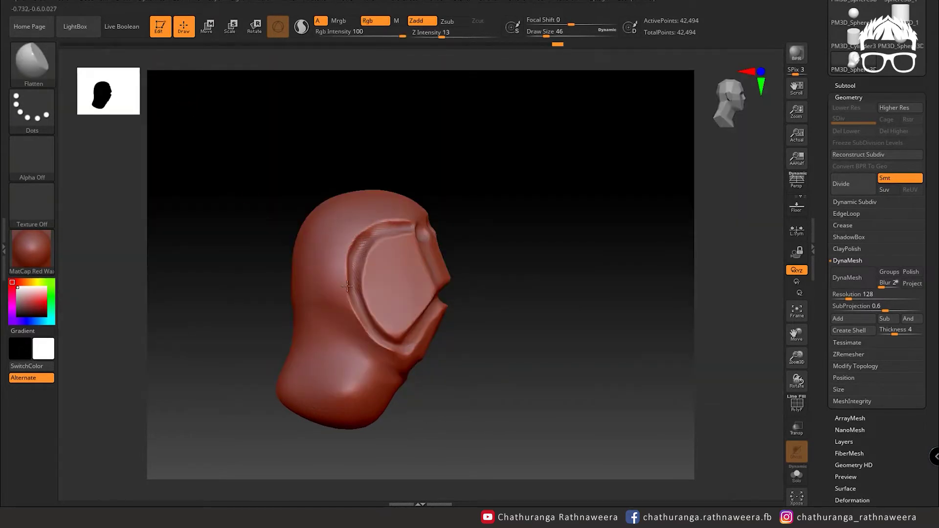
pyautogui.click(27, 72)
pyautogui.press('s')
pyautogui.press('t')
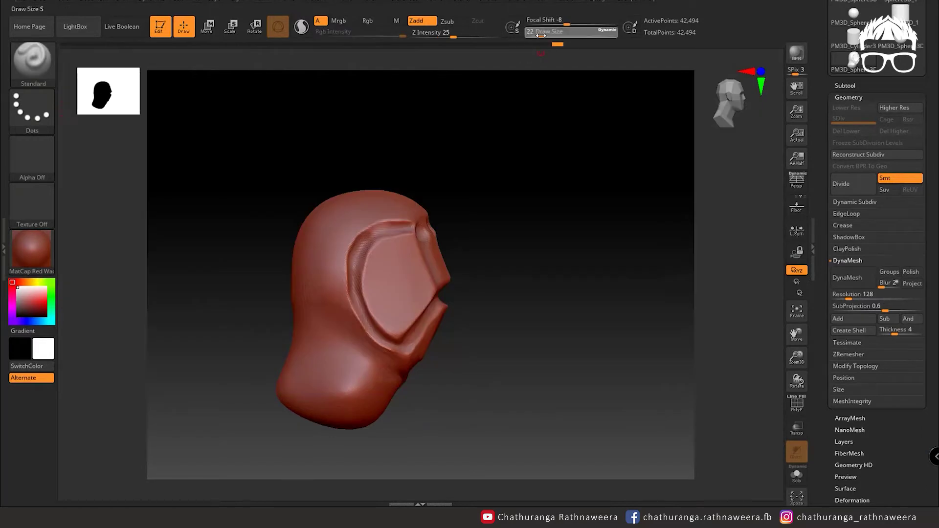
pyautogui.moveTo(337, 277); pyautogui.dragTo(320, 303)
pyautogui.write('4')
pyautogui.hotkey('ctrl', 'z')
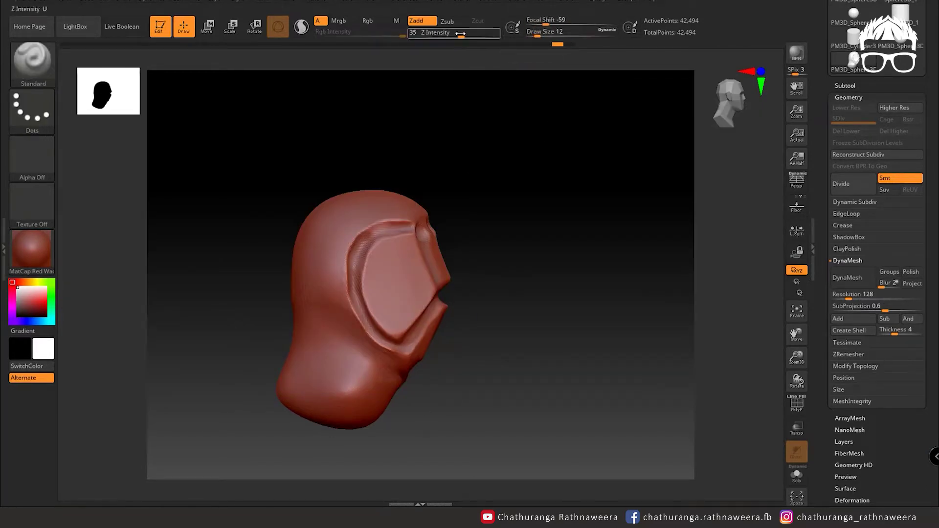
# - Carve the circular plate and panel lines on the back of the helmet
pyautogui.moveTo(327, 310); pyautogui.dragTo(340, 230, button='right')
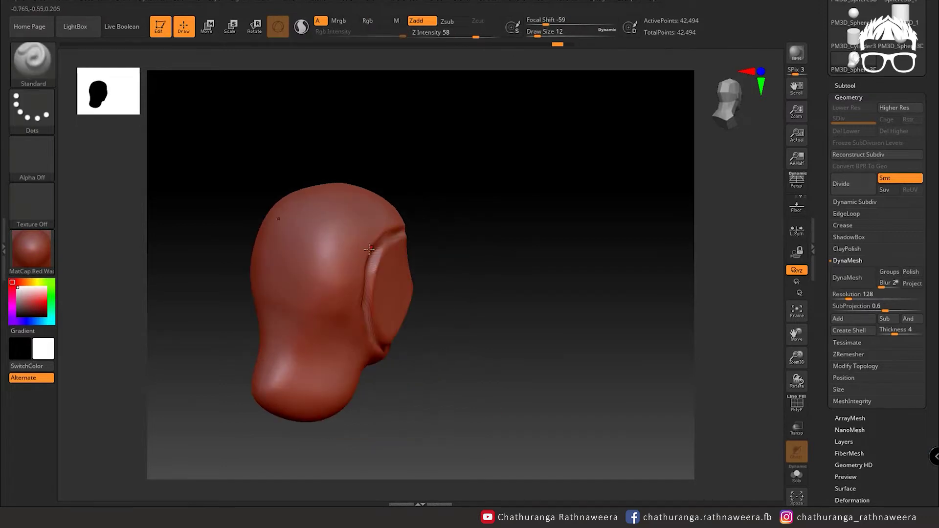
pyautogui.moveTo(280, 308); pyautogui.dragTo(409, 400, button='right')
pyautogui.write('s25')
pyautogui.write('17')
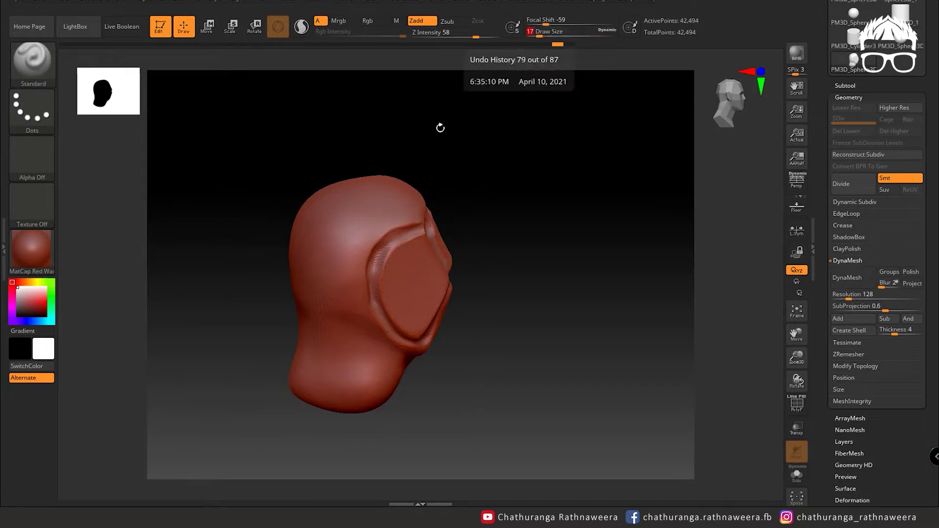
pyautogui.moveTo(306, 348)
pyautogui.mouseDown(button='right')
pyautogui.moveTo(275, 345)
pyautogui.moveTo(442, 350)
pyautogui.moveTo(432, 453)
pyautogui.moveTo(289, 346)
pyautogui.moveTo(375, 381)
pyautogui.moveTo(291, 221)
pyautogui.mouseUp(button='right')
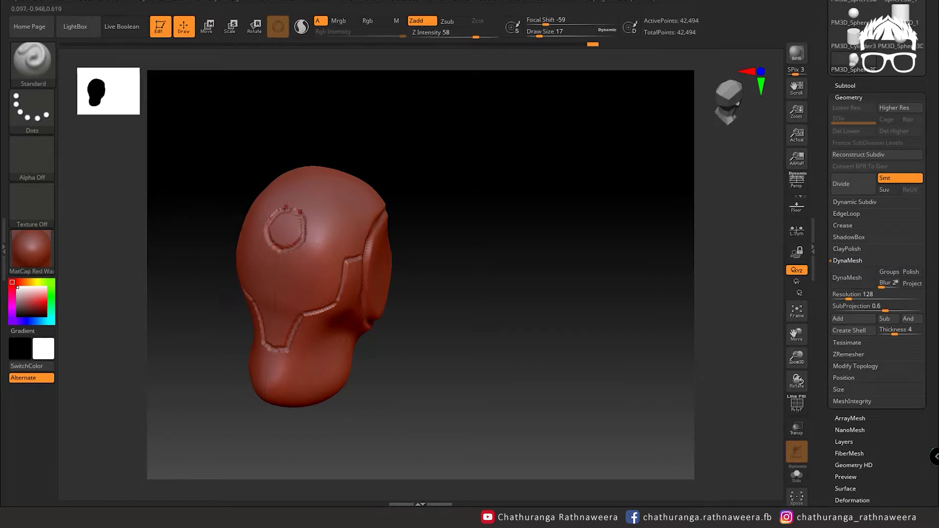
pyautogui.moveTo(338, 243); pyautogui.dragTo(454, 286, button='right')
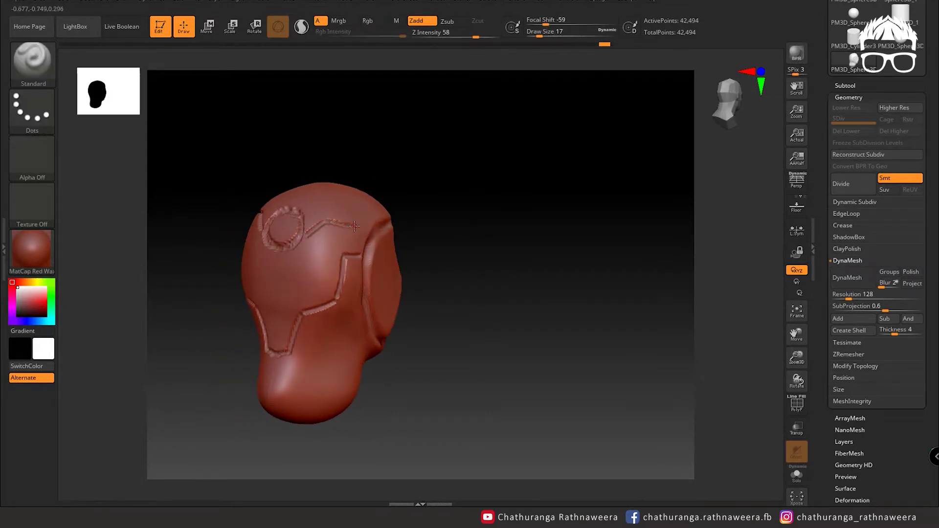
pyautogui.moveTo(352, 241)
pyautogui.mouseDown(button='right')
pyautogui.moveTo(478, 306)
pyautogui.moveTo(346, 329)
pyautogui.moveTo(504, 347)
pyautogui.moveTo(746, 241)
pyautogui.mouseUp(button='right')
pyautogui.click(846, 85)
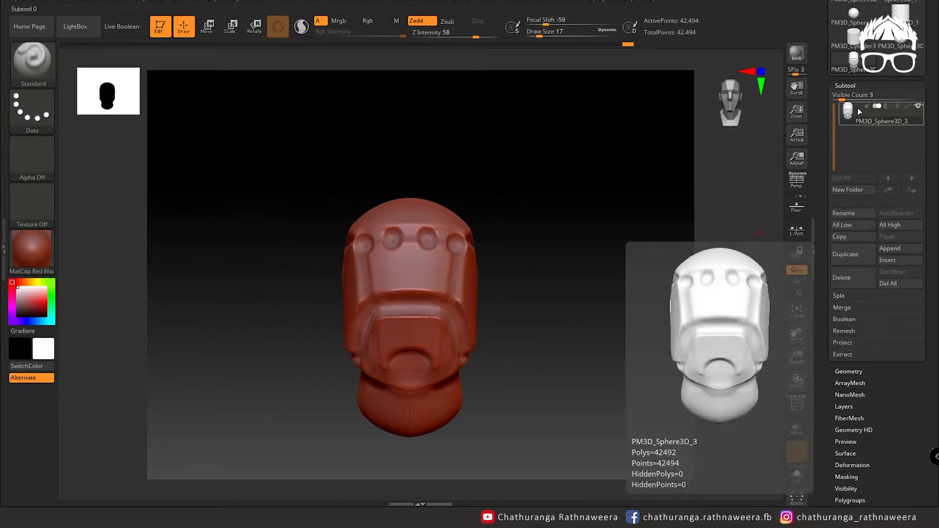
# - Append a cylinder subtool and move it to the right of the head
pyautogui.scroll(4, 873, 162)
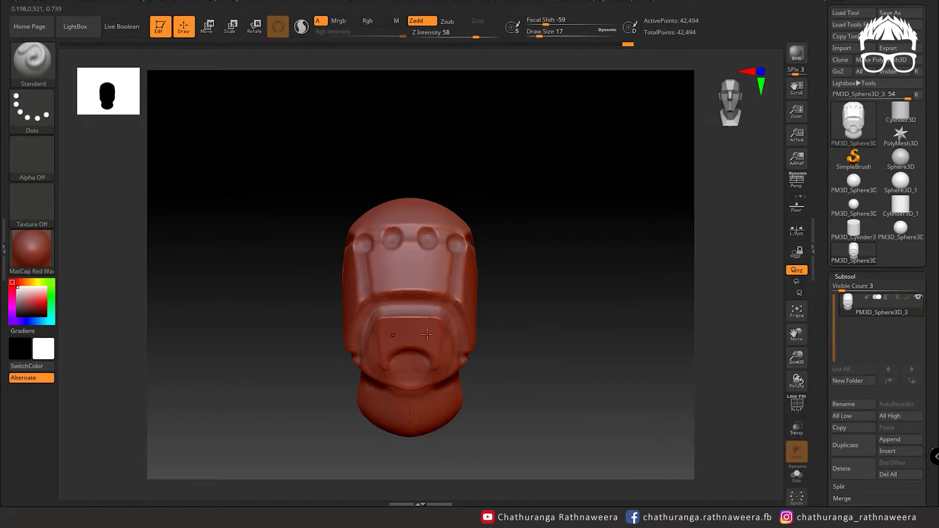
pyautogui.scroll(-1, 875, 244)
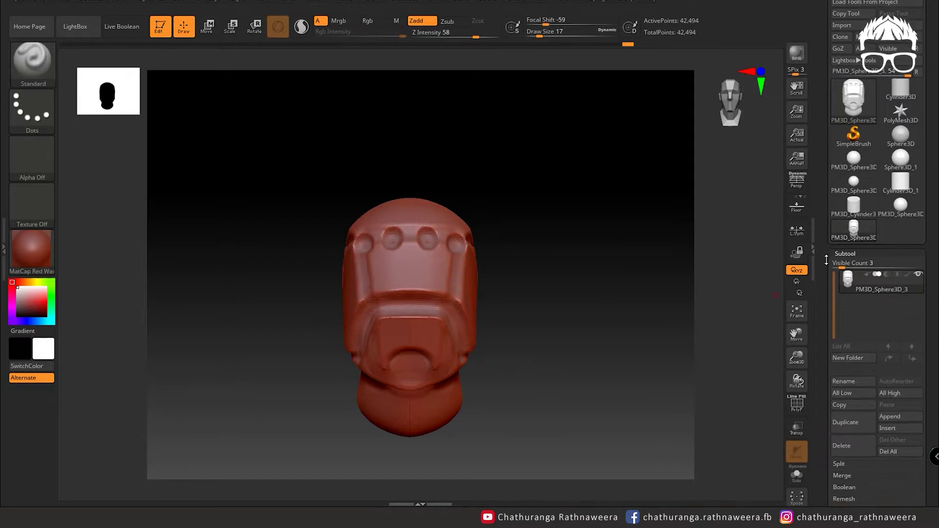
pyautogui.scroll(-3, 875, 245)
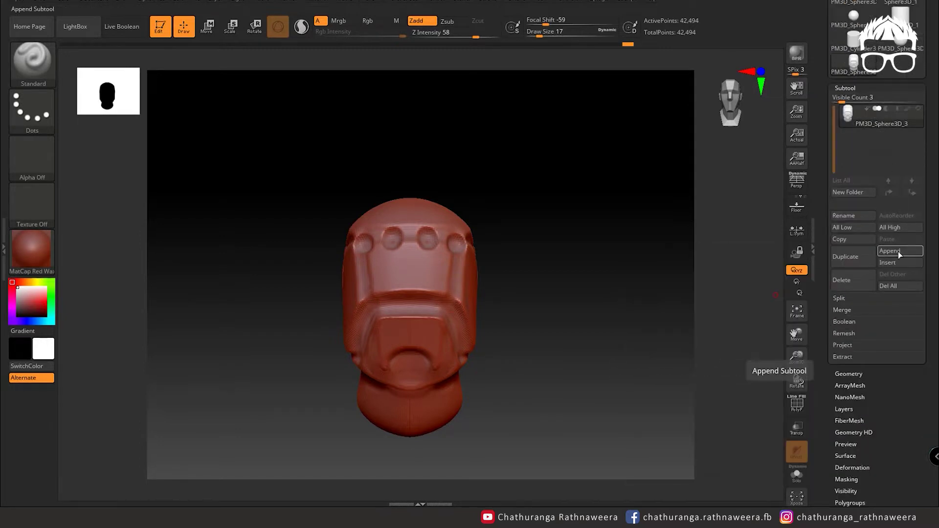
pyautogui.click(898, 251)
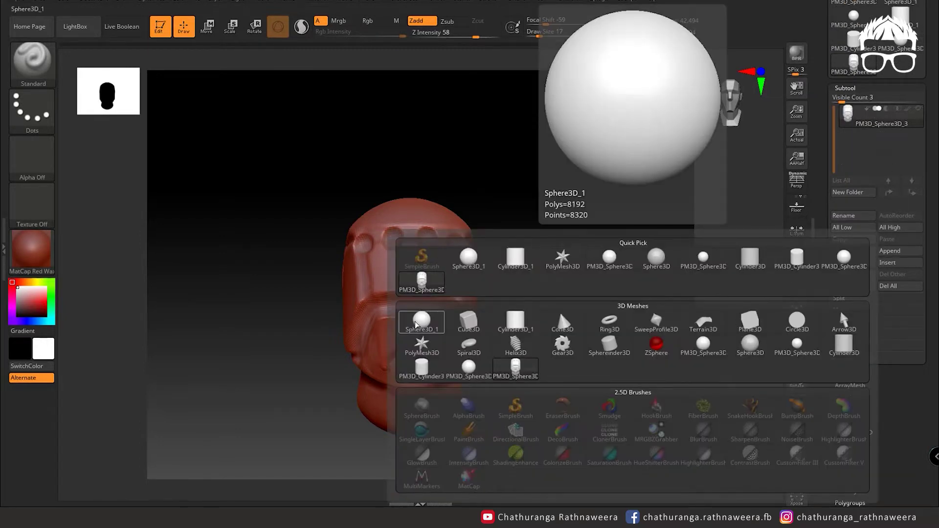
pyautogui.click(515, 256)
pyautogui.click(199, 29)
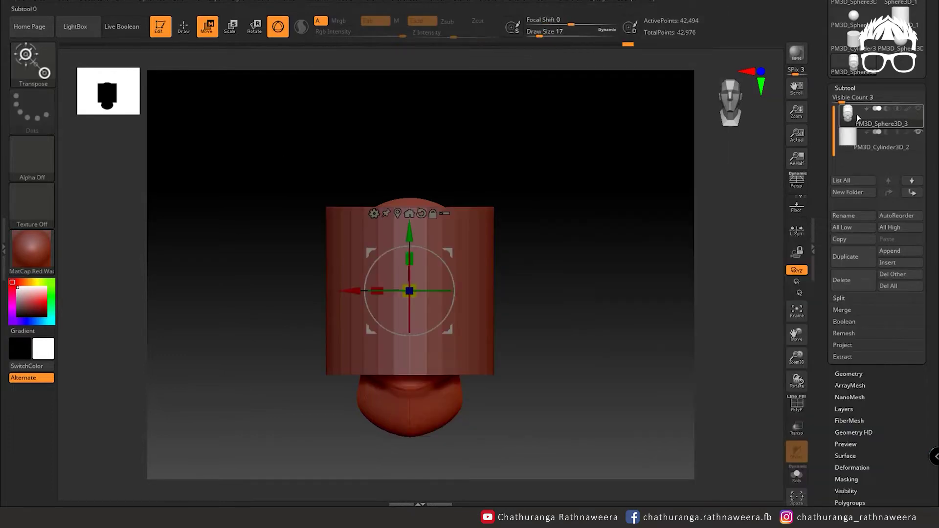
pyautogui.click(881, 141)
pyautogui.moveTo(351, 292); pyautogui.dragTo(505, 292)
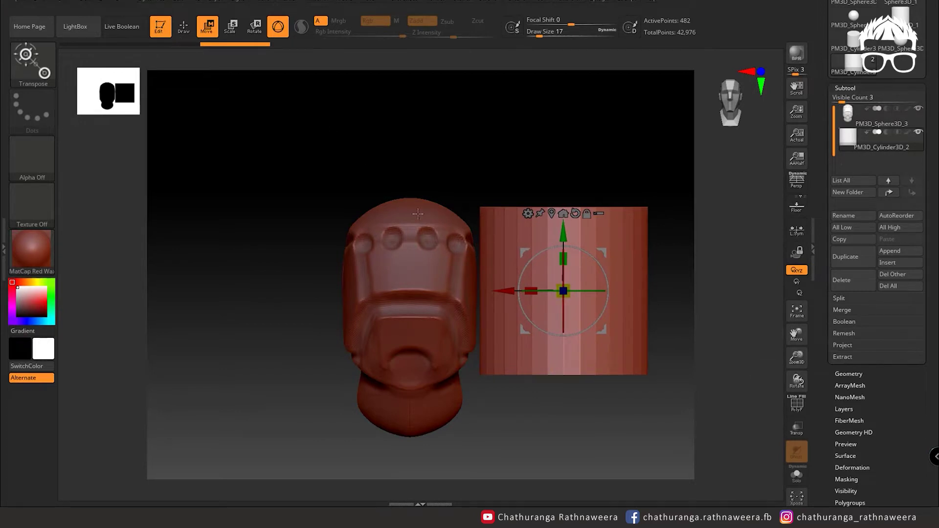
# - Rotate the cylinder upright and scale it into a flat disc on the head's side
pyautogui.click(254, 27)
pyautogui.moveTo(526, 266)
pyautogui.mouseDown()
pyautogui.moveTo(551, 228)
pyautogui.moveTo(535, 339)
pyautogui.mouseUp()
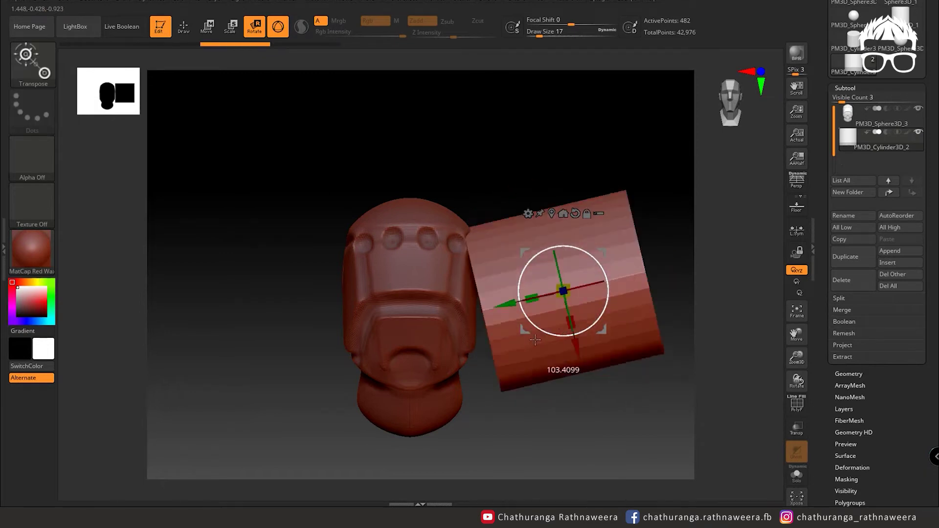
pyautogui.moveTo(535, 339)
pyautogui.mouseDown()
pyautogui.moveTo(594, 181)
pyautogui.moveTo(489, 122)
pyautogui.moveTo(612, 371)
pyautogui.mouseUp()
pyautogui.click(236, 37)
pyautogui.moveTo(594, 293)
pyautogui.mouseDown()
pyautogui.moveTo(610, 302)
pyautogui.moveTo(207, 48)
pyautogui.mouseUp()
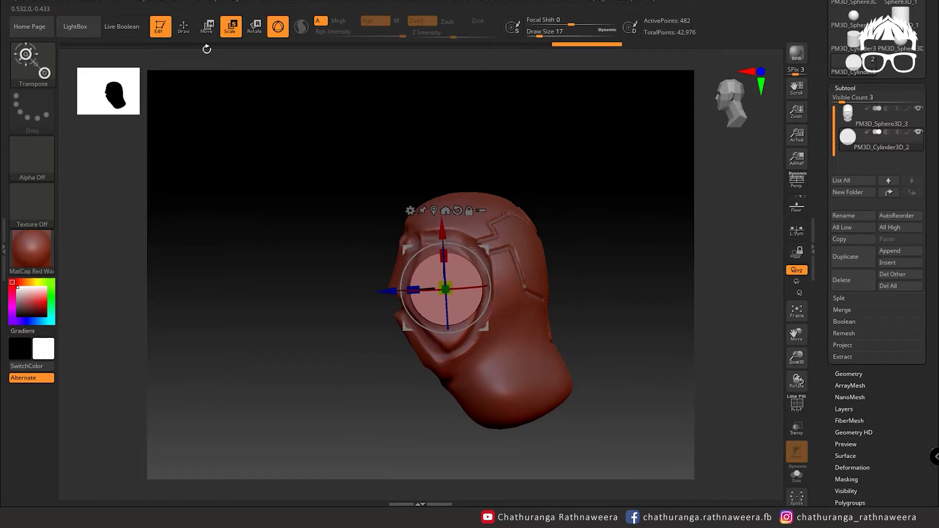
pyautogui.moveTo(489, 303)
pyautogui.mouseDown()
pyautogui.moveTo(538, 302)
pyautogui.moveTo(466, 290)
pyautogui.moveTo(549, 340)
pyautogui.moveTo(552, 279)
pyautogui.moveTo(583, 346)
pyautogui.moveTo(543, 337)
pyautogui.mouseUp()
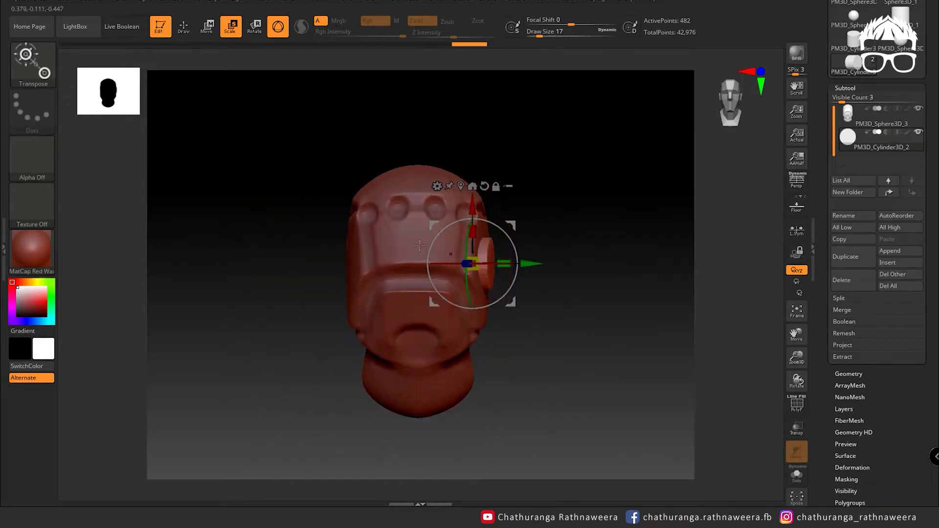
pyautogui.click(852, 115)
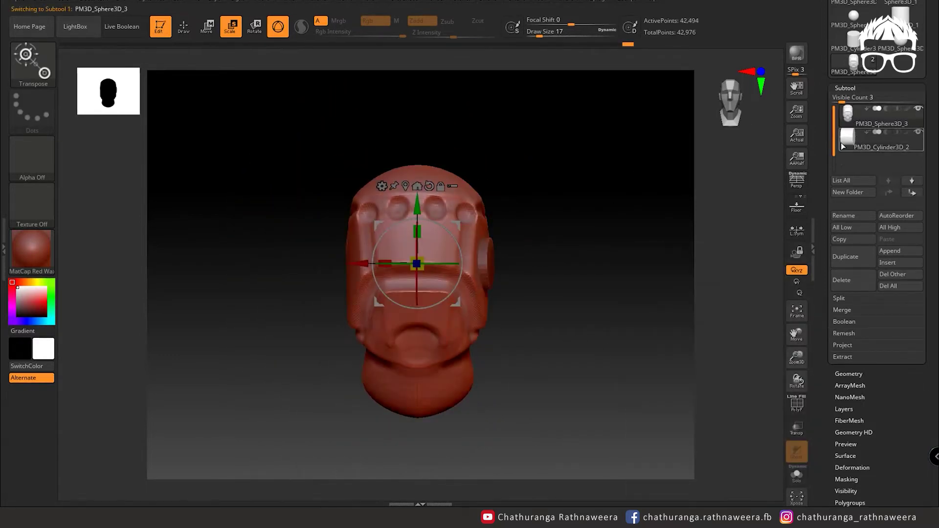
# - Carve a groove stroke on the head with the Standard brush
pyautogui.click(31, 81)
pyautogui.press('s')
pyautogui.press('t')
pyautogui.moveTo(587, 287); pyautogui.dragTo(562, 284)
pyautogui.moveTo(399, 242); pyautogui.dragTo(442, 239)
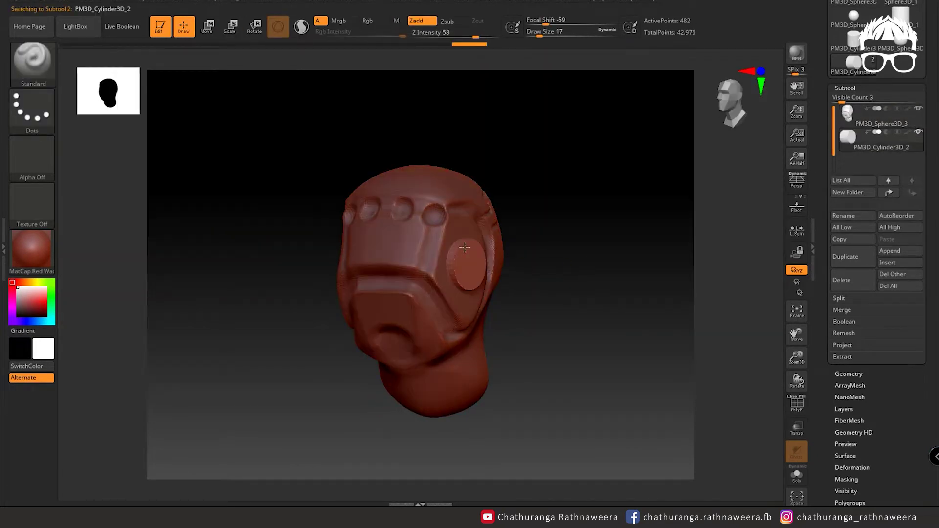
# - MergeDown the ear disc into the head subtool and confirm the warning
pyautogui.click(852, 116)
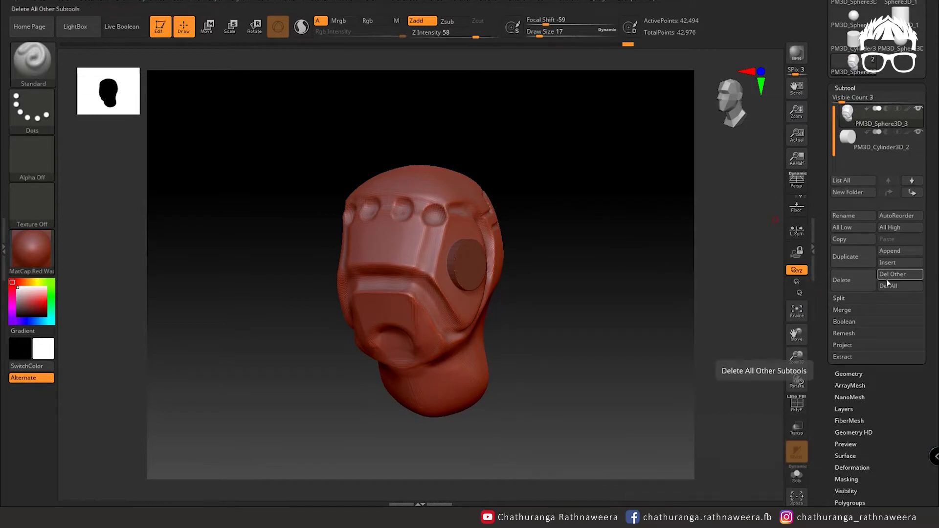
pyautogui.click(840, 311)
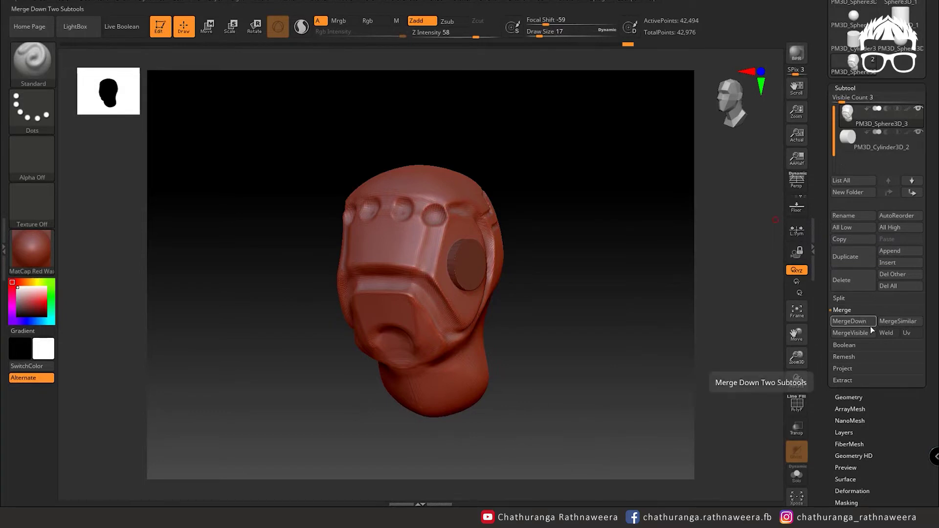
pyautogui.click(844, 322)
pyautogui.click(763, 345)
pyautogui.moveTo(587, 274)
pyautogui.mouseDown()
pyautogui.moveTo(495, 294)
pyautogui.moveTo(568, 267)
pyautogui.mouseUp()
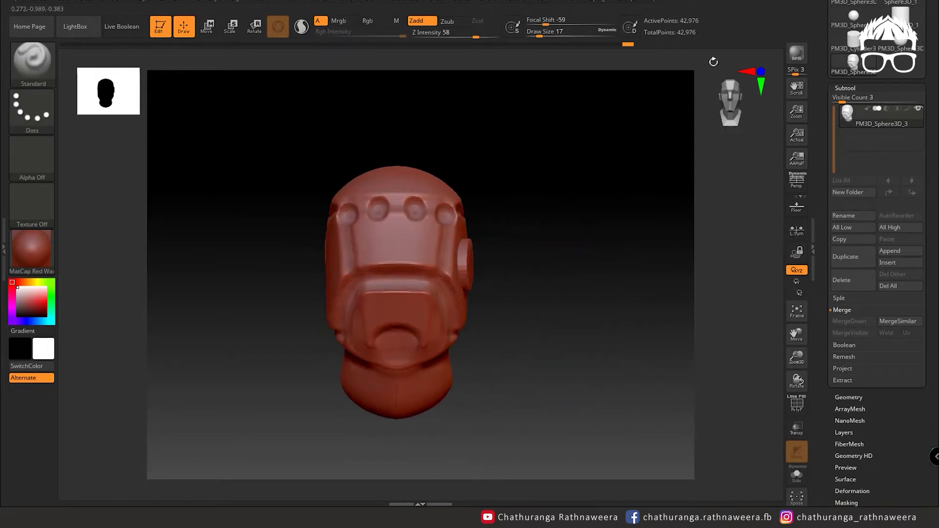
pyautogui.press('shift')
# - Append a cylinder, turn it 90° and scale it into a small ear disc
pyautogui.click(889, 250)
pyautogui.click(840, 310)
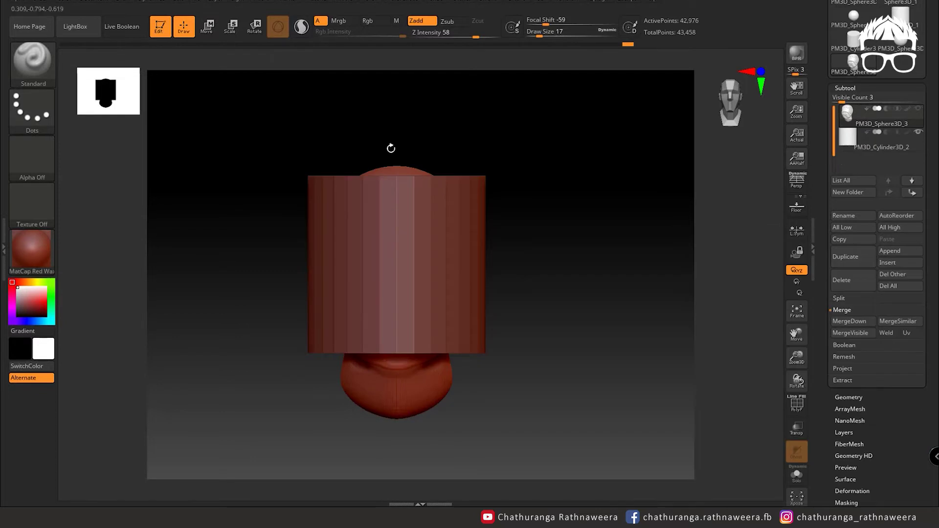
pyautogui.press('r')
pyautogui.moveTo(304, 181)
pyautogui.mouseDown()
pyautogui.moveTo(546, 268)
pyautogui.moveTo(360, 239)
pyautogui.moveTo(287, 424)
pyautogui.mouseUp()
pyautogui.click(919, 108)
pyautogui.moveTo(482, 290)
pyautogui.mouseDown()
pyautogui.moveTo(453, 339)
pyautogui.moveTo(443, 338)
pyautogui.mouseUp()
pyautogui.moveTo(524, 253)
pyautogui.mouseDown()
pyautogui.moveTo(642, 287)
pyautogui.moveTo(356, 265)
pyautogui.moveTo(290, 269)
pyautogui.mouseUp()
pyautogui.moveTo(348, 263); pyautogui.dragTo(359, 252)
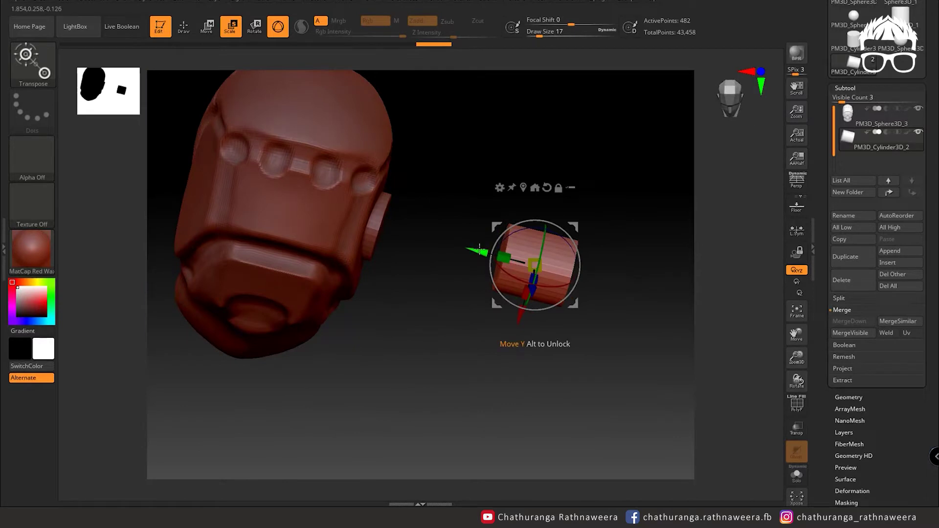
# - Place the disc on the head's other side and MergeDown it into the head
pyautogui.moveTo(317, 300); pyautogui.dragTo(486, 237)
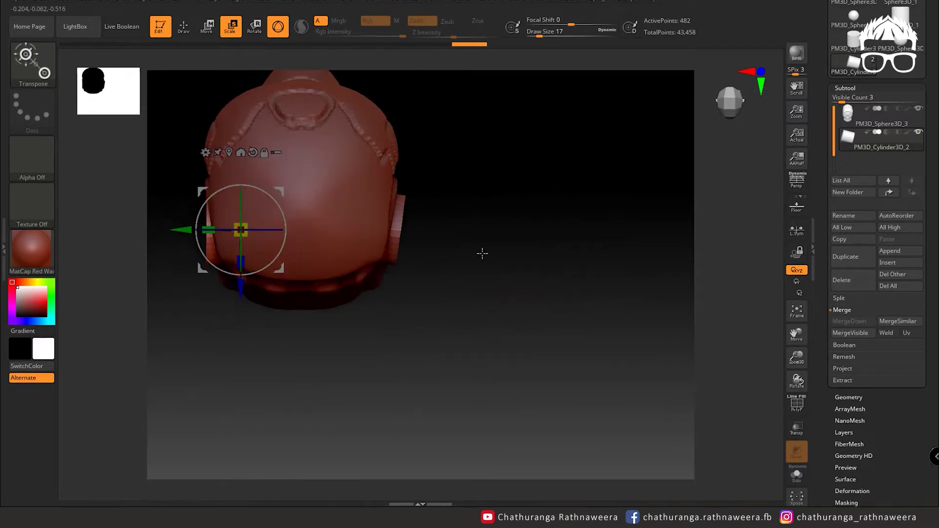
pyautogui.moveTo(552, 277)
pyautogui.mouseDown()
pyautogui.moveTo(290, 307)
pyautogui.moveTo(248, 260)
pyautogui.mouseUp()
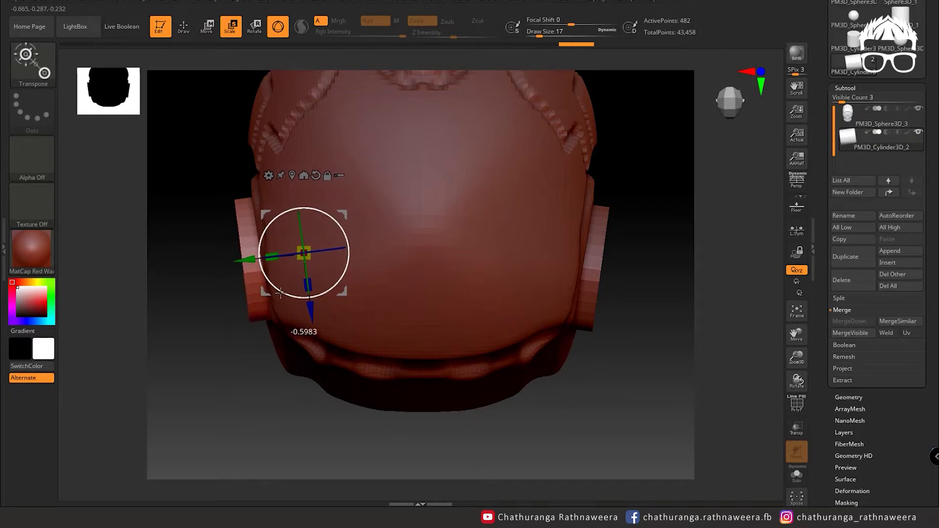
pyautogui.moveTo(531, 405)
pyautogui.mouseDown()
pyautogui.moveTo(646, 329)
pyautogui.moveTo(580, 254)
pyautogui.moveTo(492, 308)
pyautogui.mouseUp()
pyautogui.click(852, 124)
pyautogui.click(849, 322)
pyautogui.click(764, 341)
pyautogui.moveTo(562, 294)
pyautogui.mouseDown()
pyautogui.moveTo(505, 279)
pyautogui.moveTo(474, 289)
pyautogui.moveTo(486, 249)
pyautogui.mouseUp()
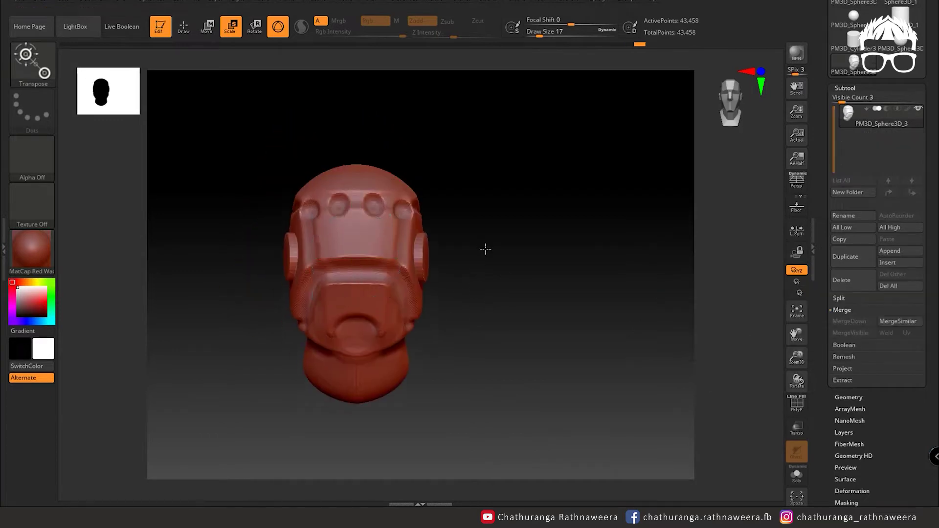
pyautogui.scroll(3, 494, 247)
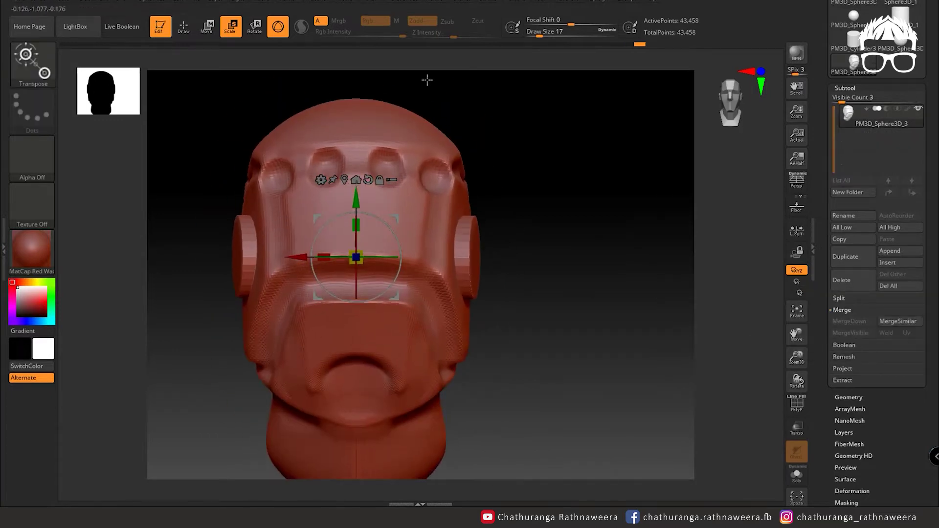
# - Append a Cylinder3D, rotate it to face forward and shrink it onto the head's front
pyautogui.click(899, 251)
pyautogui.click(559, 311)
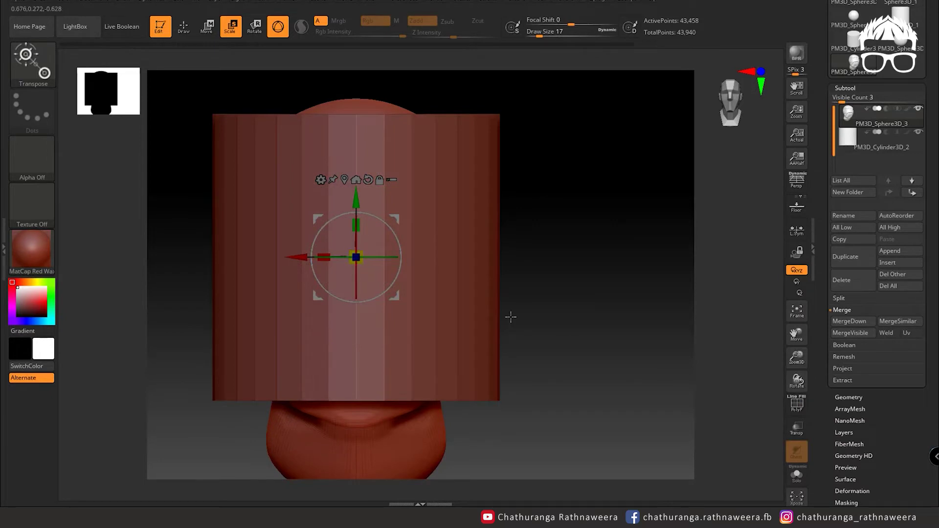
pyautogui.moveTo(508, 317); pyautogui.dragTo(392, 238)
pyautogui.press('r')
pyautogui.keyDown('shift'); pyautogui.moveTo(518, 239); pyautogui.dragTo(359, 336); pyautogui.keyUp('shift')
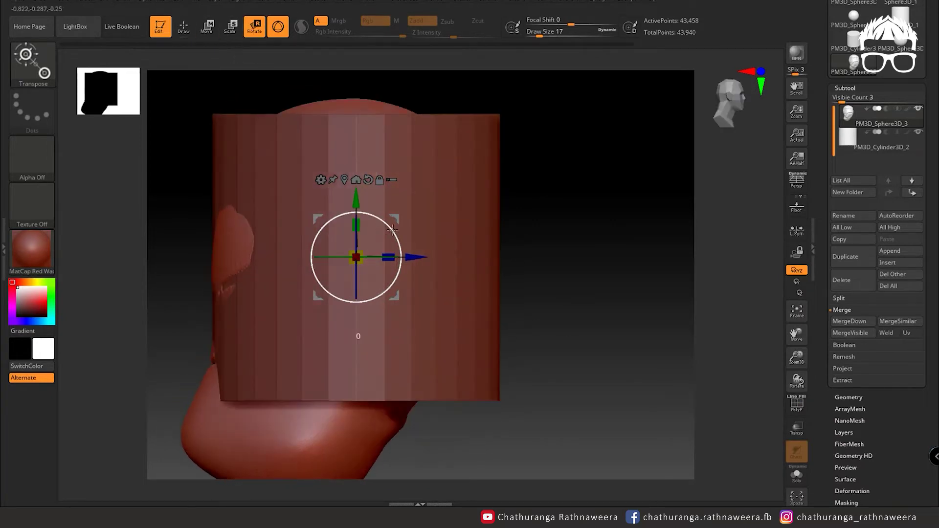
pyautogui.keyDown('alt'); pyautogui.click(372, 342); pyautogui.keyUp('alt')
pyautogui.moveTo(371, 343)
pyautogui.mouseDown()
pyautogui.moveTo(409, 376)
pyautogui.moveTo(342, 318)
pyautogui.mouseUp()
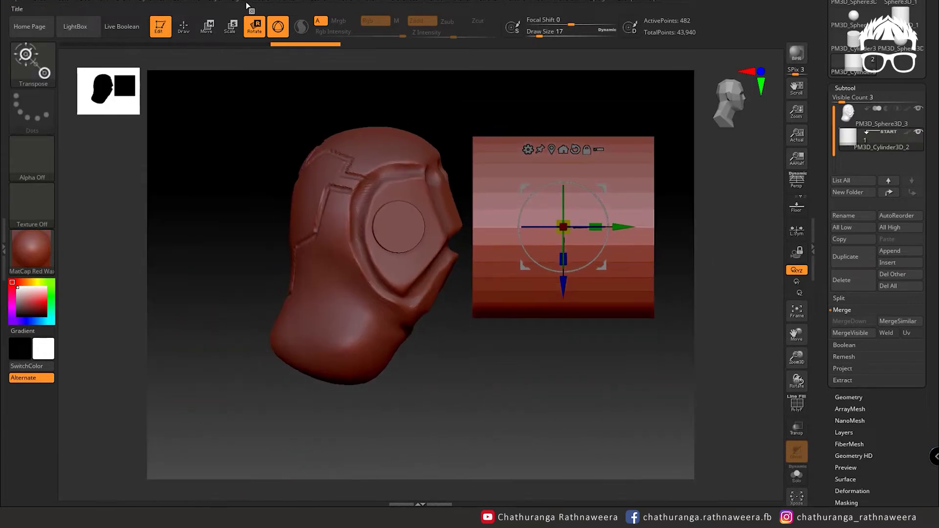
pyautogui.moveTo(560, 240); pyautogui.dragTo(567, 163)
pyautogui.moveTo(563, 226); pyautogui.dragTo(461, 224)
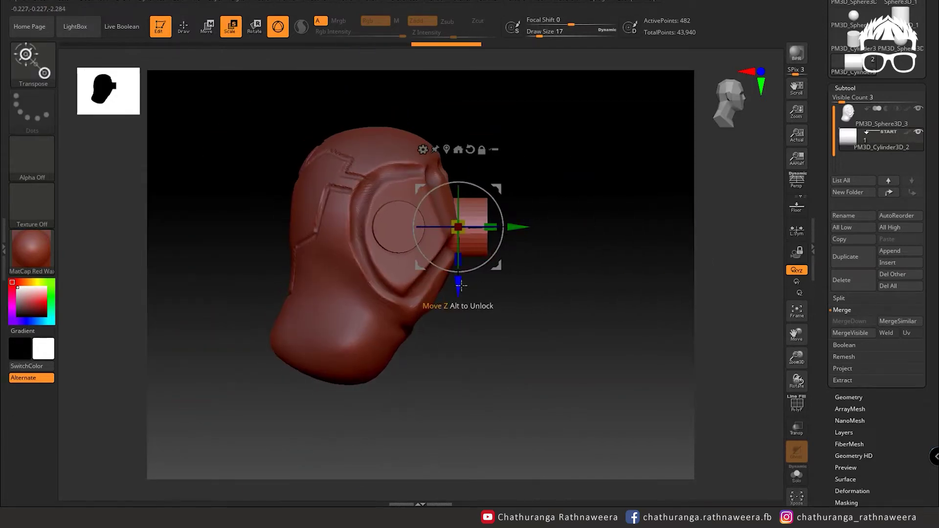
# - Enlarge the cylinder slightly and push it into the lower face at the mouth
pyautogui.keyDown('shift'); pyautogui.moveTo(482, 318); pyautogui.dragTo(565, 340); pyautogui.keyUp('shift')
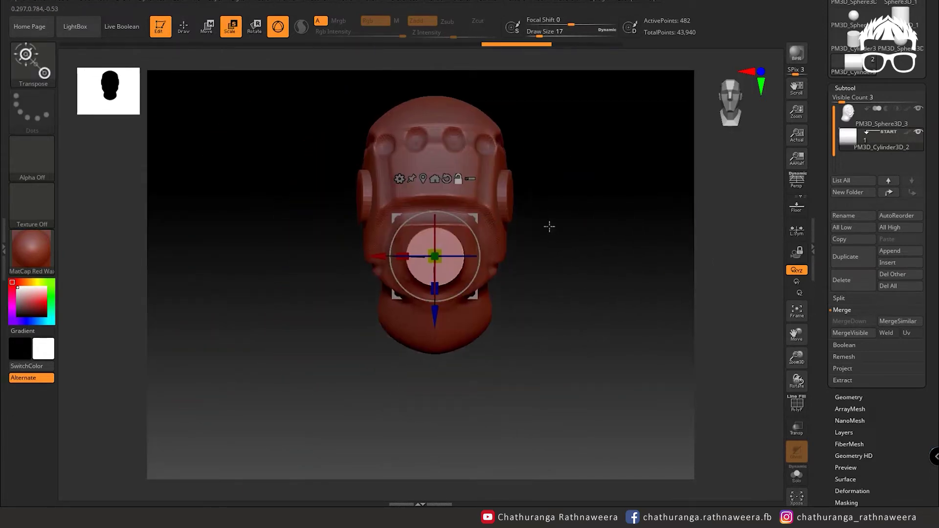
pyautogui.moveTo(549, 224)
pyautogui.keyDown('alt'); pyautogui.mouseDown()
pyautogui.moveTo(418, 308)
pyautogui.moveTo(435, 359)
pyautogui.mouseUp(); pyautogui.keyUp('alt')
pyautogui.moveTo(442, 296); pyautogui.dragTo(464, 284)
pyautogui.keyDown('shift'); pyautogui.moveTo(563, 342); pyautogui.dragTo(489, 343); pyautogui.keyUp('shift')
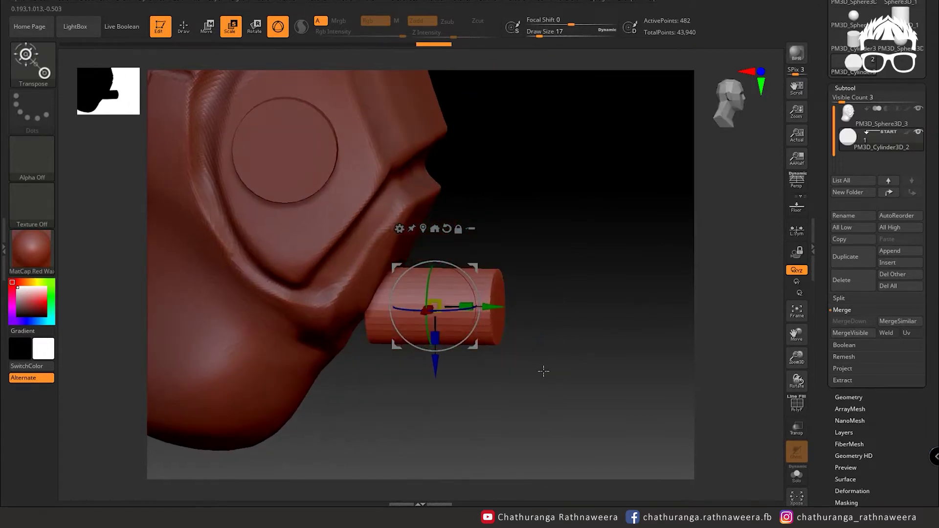
pyautogui.moveTo(489, 304); pyautogui.dragTo(394, 305)
pyautogui.moveTo(538, 352)
pyautogui.keyDown('shift'); pyautogui.mouseDown()
pyautogui.moveTo(444, 352)
pyautogui.moveTo(428, 339)
pyautogui.mouseUp(); pyautogui.keyUp('shift')
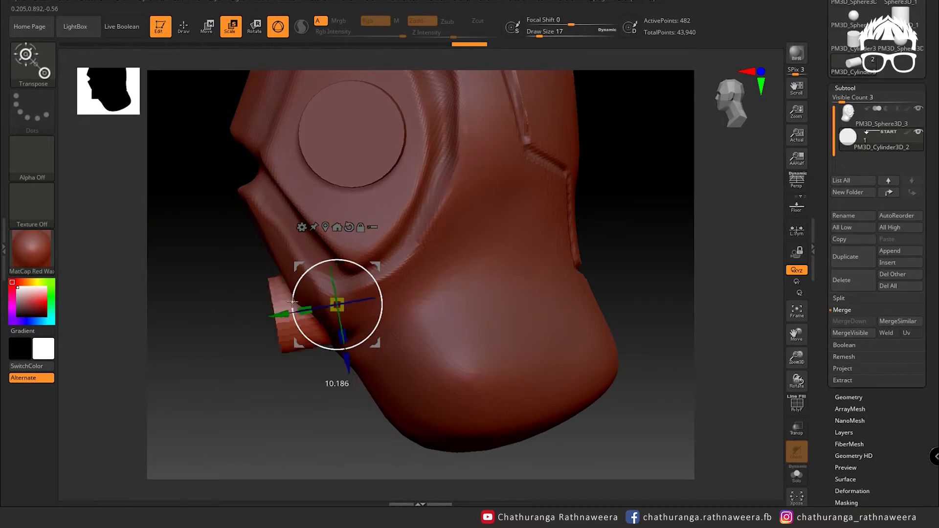
pyautogui.press('q')
pyautogui.moveTo(585, 334)
pyautogui.keyDown('shift'); pyautogui.mouseDown()
pyautogui.moveTo(525, 326)
pyautogui.moveTo(489, 337)
pyautogui.moveTo(593, 322)
pyautogui.mouseUp(); pyautogui.keyUp('shift')
# - MergeDown the round button into the head, leaving one head subtool
pyautogui.click(215, 26)
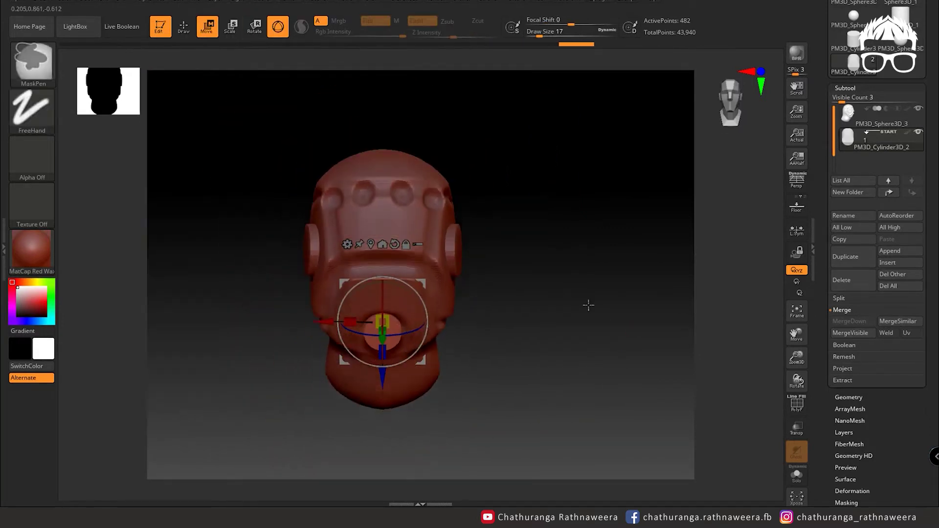
pyautogui.click(874, 125)
pyautogui.click(892, 274)
pyautogui.click(763, 343)
pyautogui.moveTo(488, 272); pyautogui.dragTo(538, 264)
# - Flatten the mouth button with the Flatten brush at Z Intensity 1, Focal Shift -72, Draw Size 217
pyautogui.press('q')
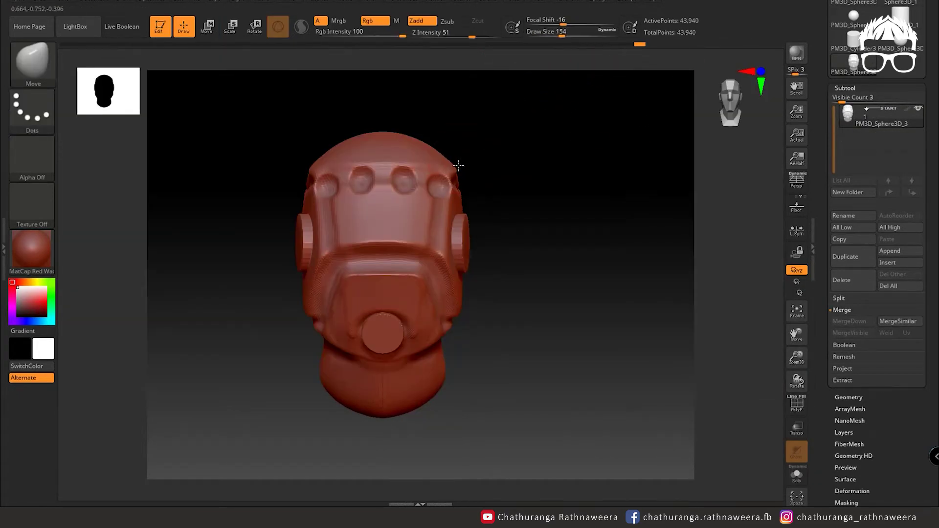
pyautogui.moveTo(433, 337); pyautogui.dragTo(377, 293)
pyautogui.press('b')
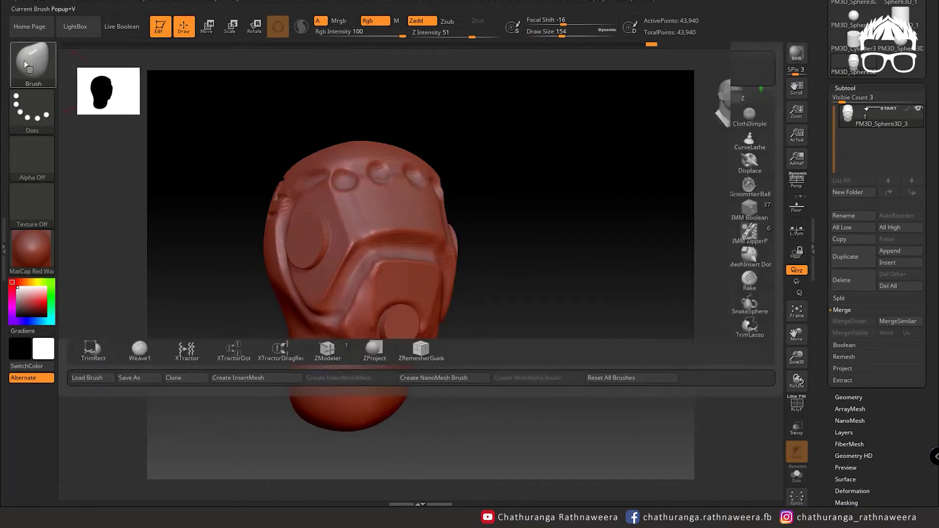
pyautogui.press('f')
pyautogui.press('l')
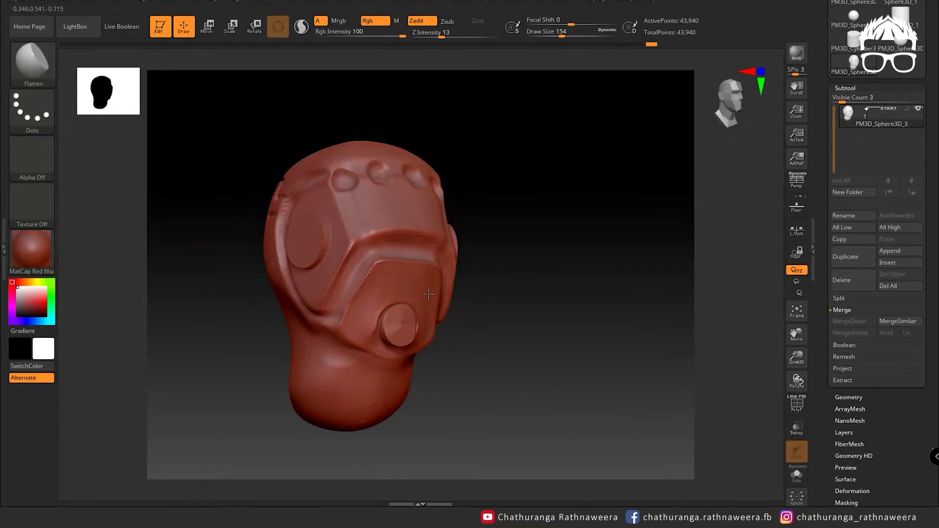
pyautogui.moveTo(429, 294); pyautogui.dragTo(500, 351, button='right')
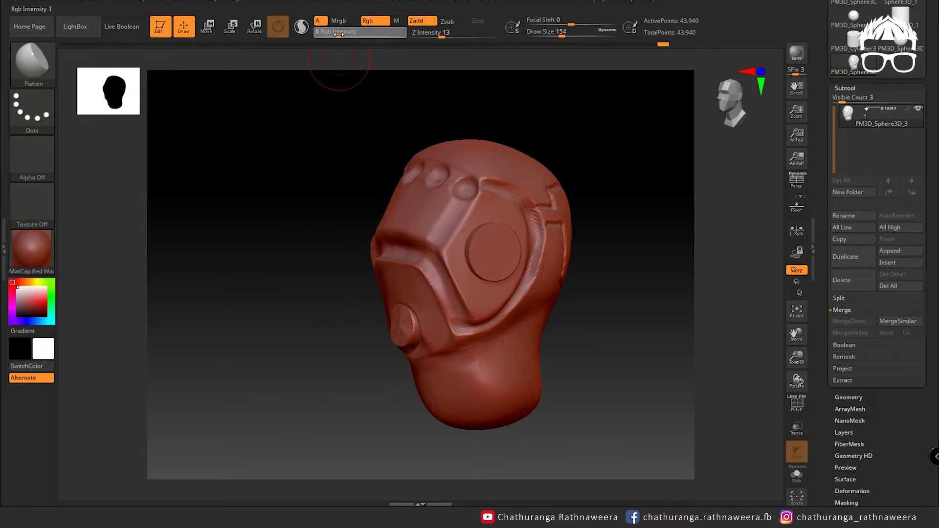
pyautogui.moveTo(418, 305)
pyautogui.mouseDown(button='right')
pyautogui.moveTo(670, 339)
pyautogui.moveTo(471, 429)
pyautogui.moveTo(447, 388)
pyautogui.moveTo(482, 386)
pyautogui.mouseUp(button='right')
pyautogui.hotkey('ctrl', 'z')
pyautogui.hotkey('ctrl', 'z')
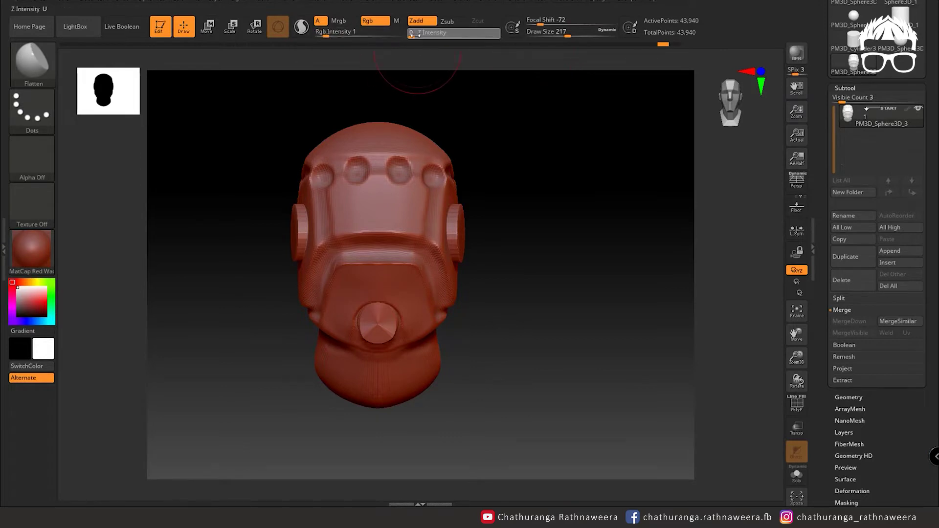
pyautogui.hotkey('ctrl', 'shift', 'z')
pyautogui.moveTo(460, 319)
pyautogui.mouseDown(button='right')
pyautogui.moveTo(535, 373)
pyautogui.moveTo(551, 310)
pyautogui.mouseUp(button='right')
pyautogui.moveTo(392, 130); pyautogui.dragTo(567, 253, button='right')
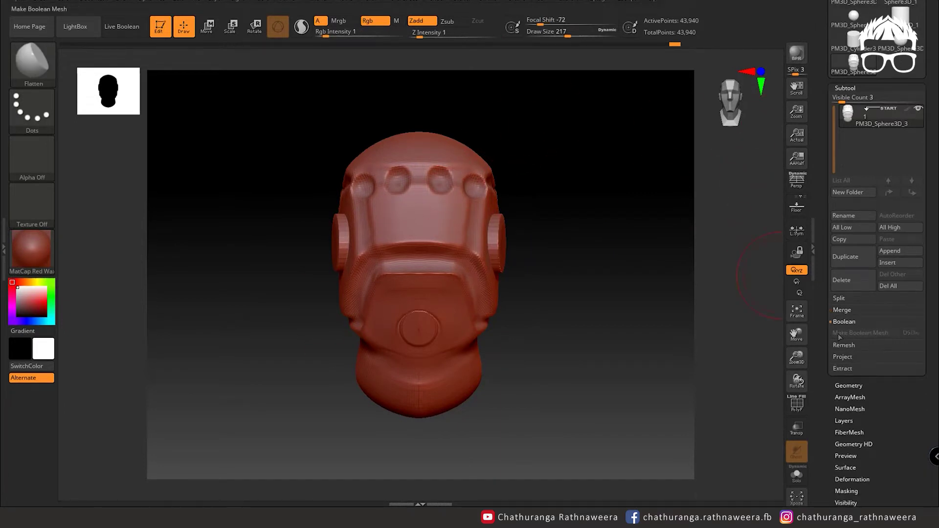
# - Append a Sphere3D, shrink it and move it down beneath the chin
pyautogui.click(844, 321)
pyautogui.keyDown('alt'); pyautogui.moveTo(583, 234); pyautogui.dragTo(583, 259, button='right'); pyautogui.keyUp('alt')
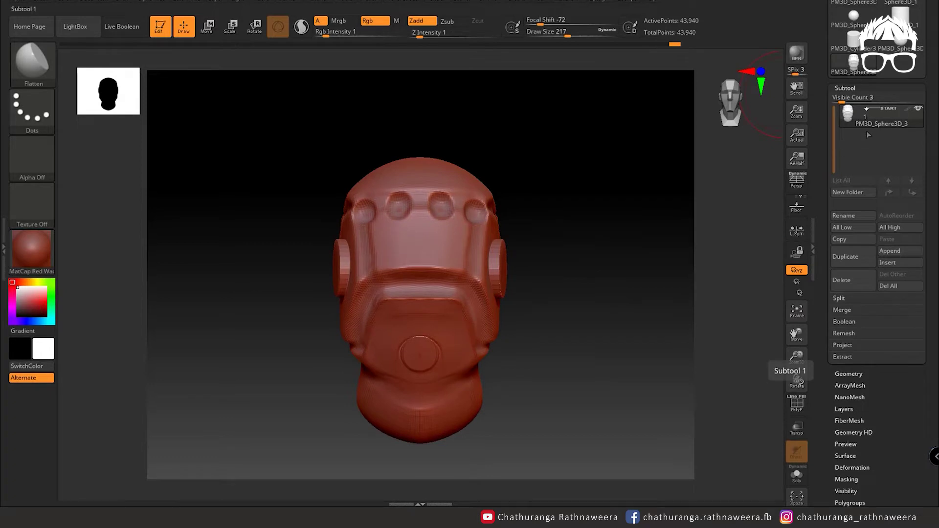
pyautogui.click(889, 250)
pyautogui.click(470, 260)
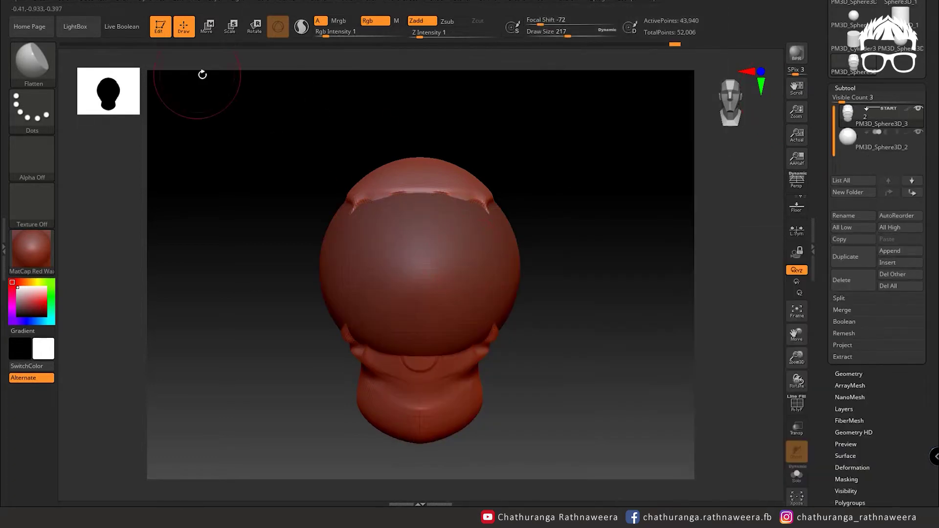
pyautogui.press('w')
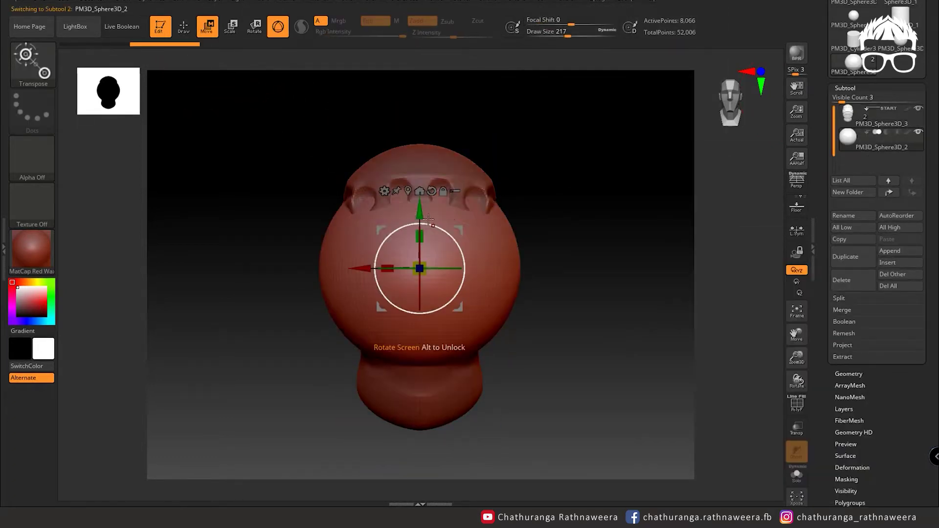
pyautogui.moveTo(419, 269); pyautogui.dragTo(419, 69)
pyautogui.moveTo(538, 244)
pyautogui.mouseDown()
pyautogui.moveTo(620, 249)
pyautogui.moveTo(620, 371)
pyautogui.mouseUp()
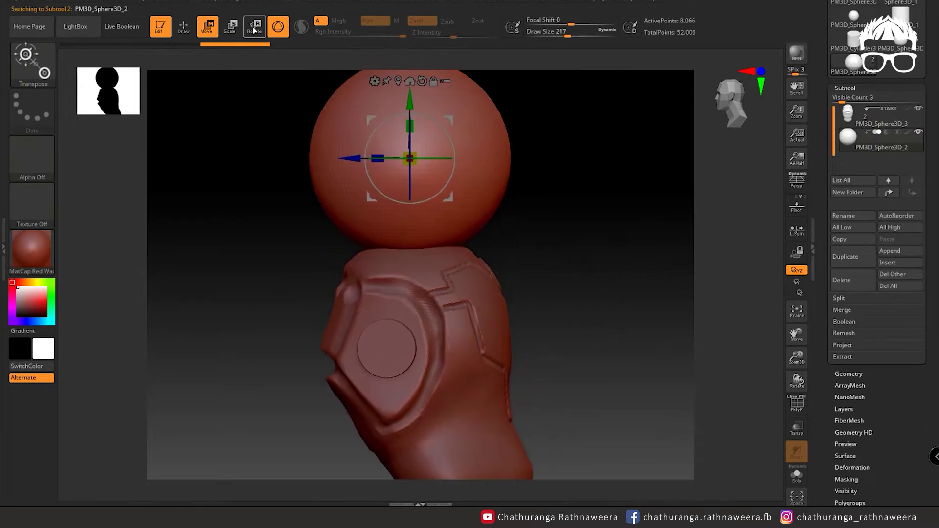
pyautogui.moveTo(395, 174); pyautogui.dragTo(387, 188)
pyautogui.moveTo(407, 104); pyautogui.dragTo(408, 151)
# - Check the sphere under the head, reselect the head subtool and turn off the wireframe
pyautogui.moveTo(582, 395)
pyautogui.mouseDown()
pyautogui.moveTo(567, 260)
pyautogui.moveTo(591, 299)
pyautogui.moveTo(600, 377)
pyautogui.moveTo(574, 383)
pyautogui.moveTo(555, 406)
pyautogui.moveTo(431, 420)
pyautogui.moveTo(615, 420)
pyautogui.moveTo(582, 424)
pyautogui.moveTo(562, 303)
pyautogui.moveTo(446, 292)
pyautogui.mouseUp()
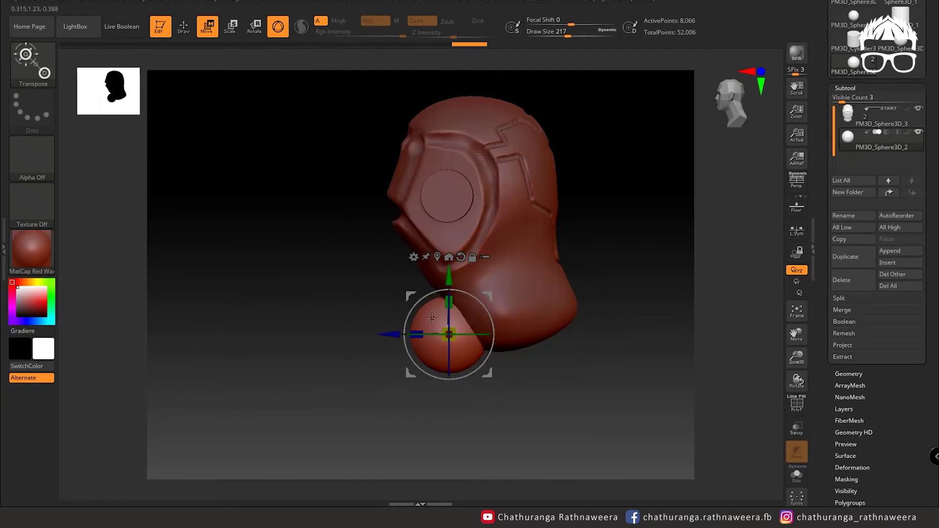
pyautogui.moveTo(827, 421); pyautogui.dragTo(839, 341)
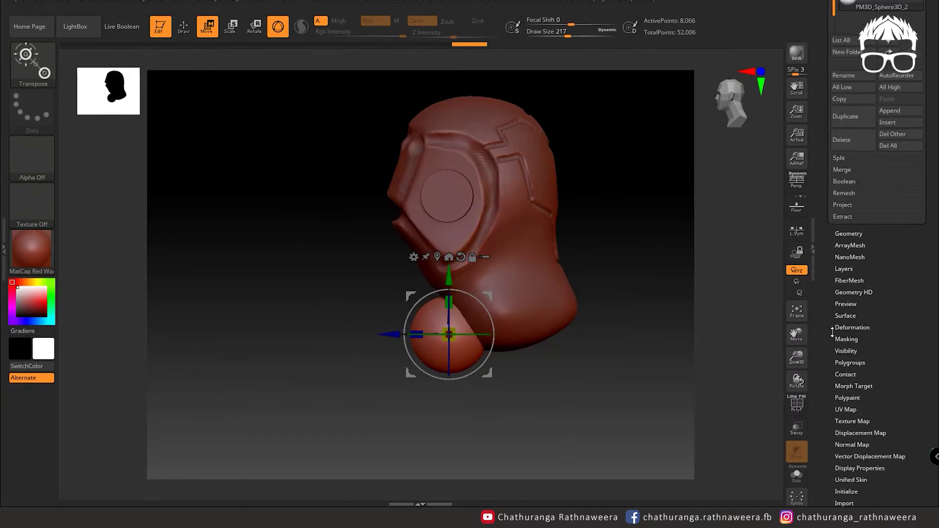
pyautogui.scroll(5, 858, 293)
pyautogui.click(858, 269)
pyautogui.click(796, 404)
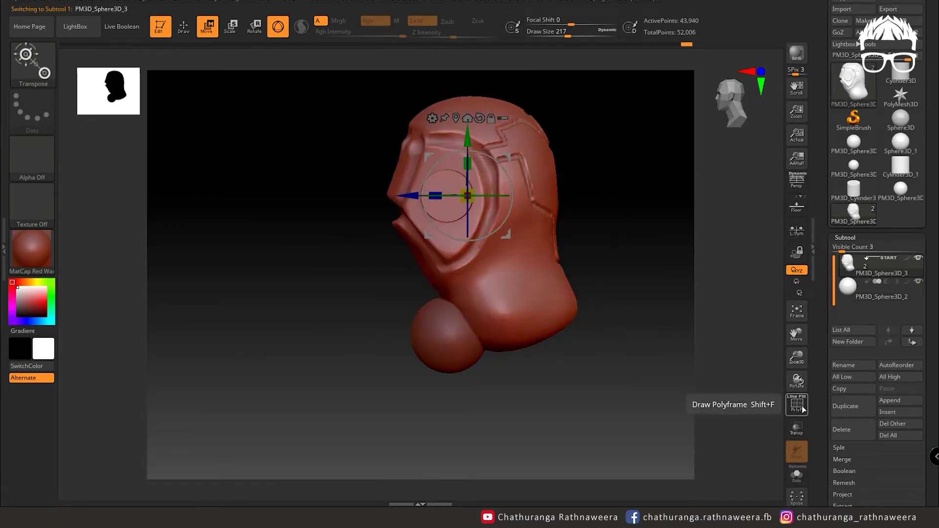
# - DynaMesh the head at Resolution 128 (57,029 points), then hide the wireframe and show the SubTool list
pyautogui.click(797, 403)
pyautogui.scroll(-6, 849, 267)
pyautogui.scroll(-4, 861, 145)
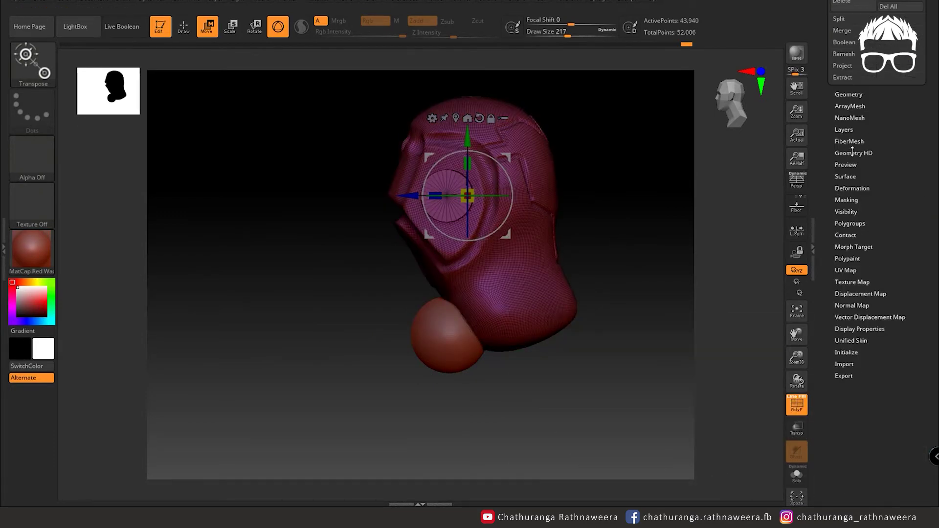
pyautogui.click(851, 100)
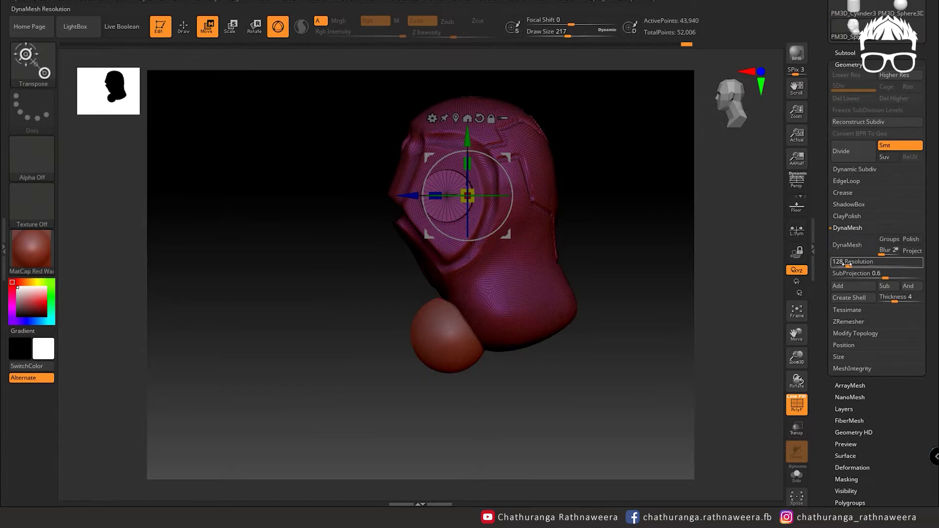
pyautogui.click(847, 246)
pyautogui.hotkey('shift', 'f')
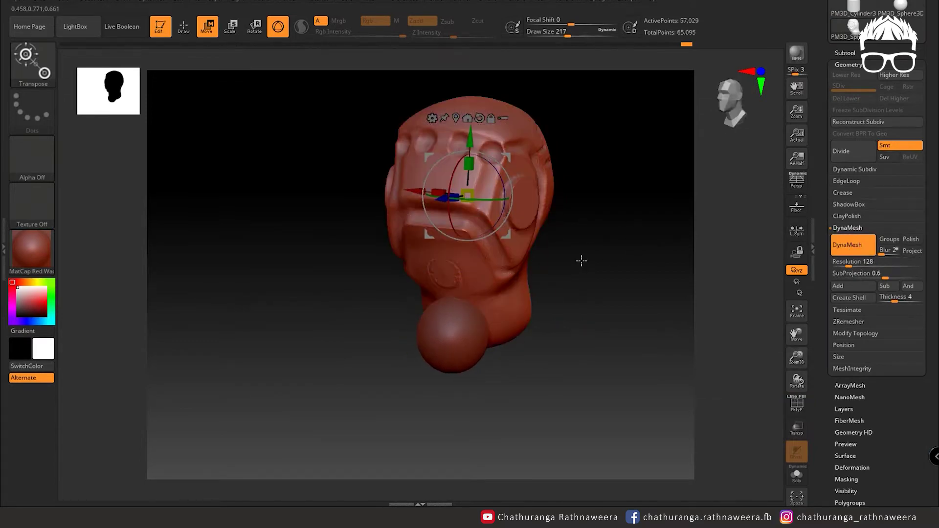
pyautogui.scroll(5, 875, 196)
pyautogui.click(845, 275)
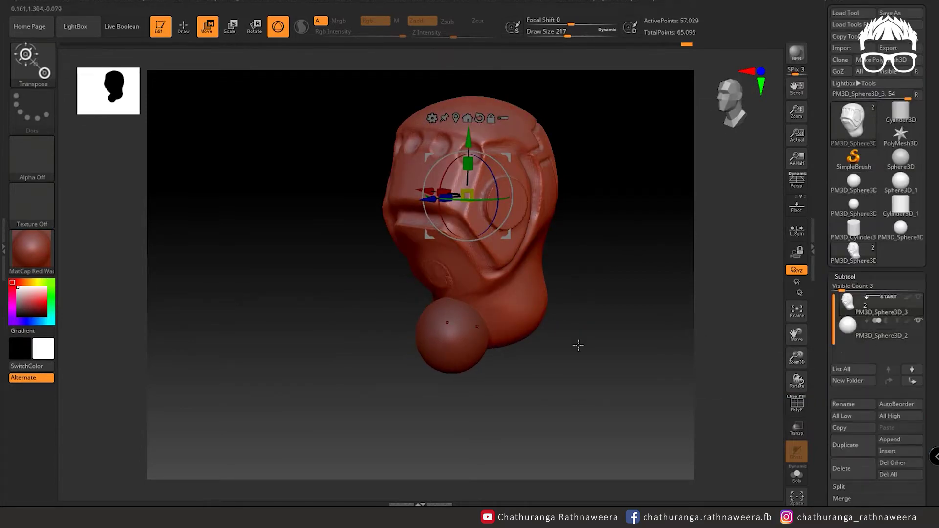
# - Select the neck sphere subtool and open its polygroup options
pyautogui.moveTo(837, 321); pyautogui.dragTo(836, 333)
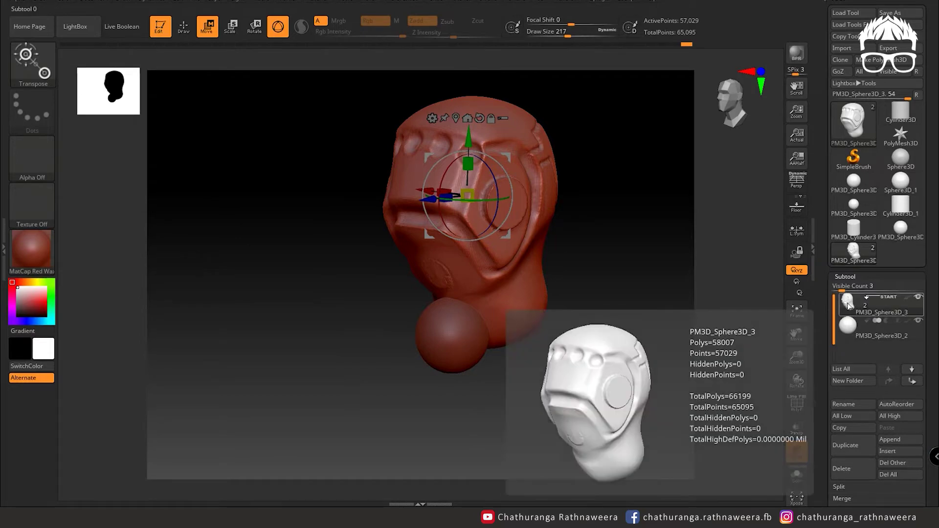
pyautogui.scroll(-5, 863, 245)
pyautogui.click(863, 159)
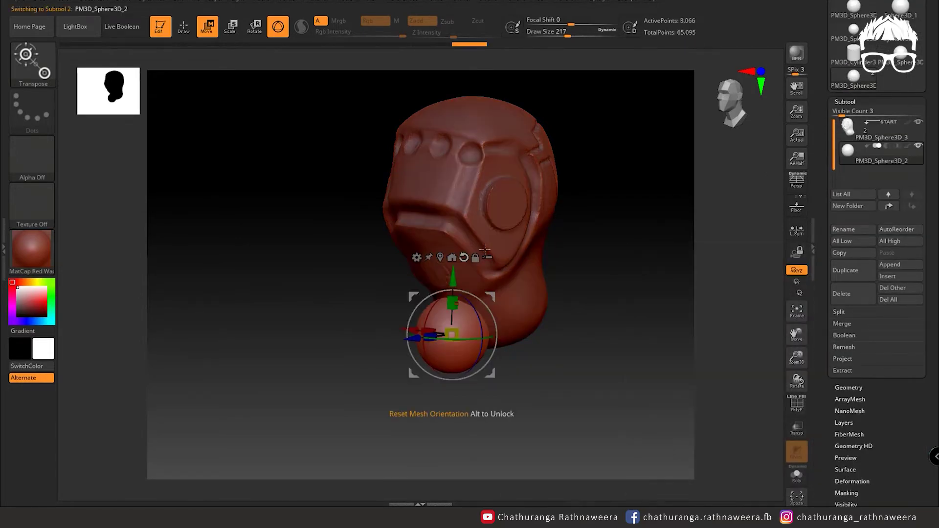
pyautogui.scroll(-3, 825, 351)
pyautogui.scroll(-2, 819, 294)
pyautogui.click(850, 263)
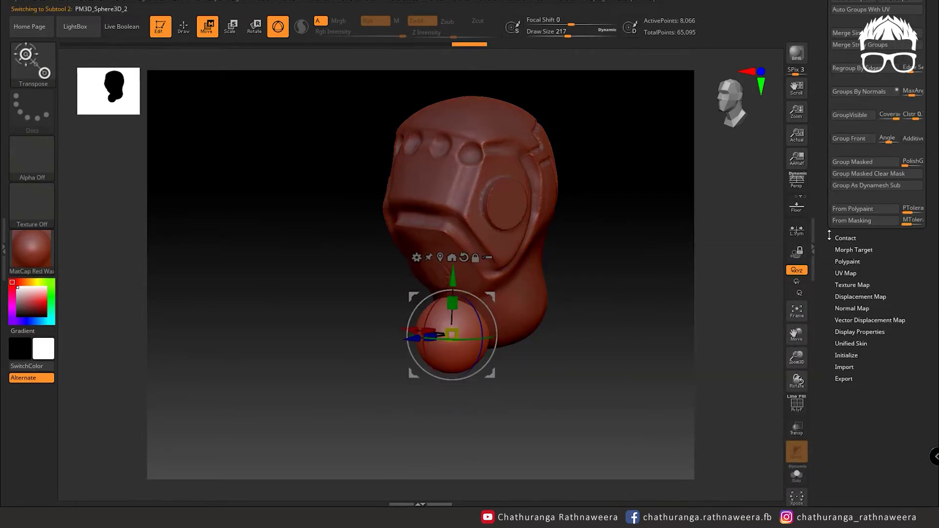
pyautogui.scroll(2, 858, 230)
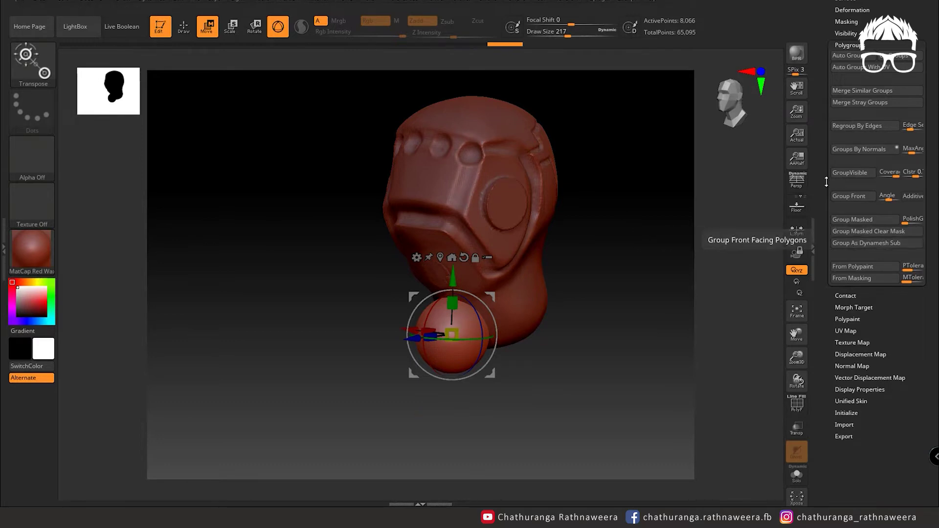
pyautogui.scroll(10, 814, 308)
# - Reselect the head and MergeDown the sphere into it, confirming the merge
pyautogui.click(845, 276)
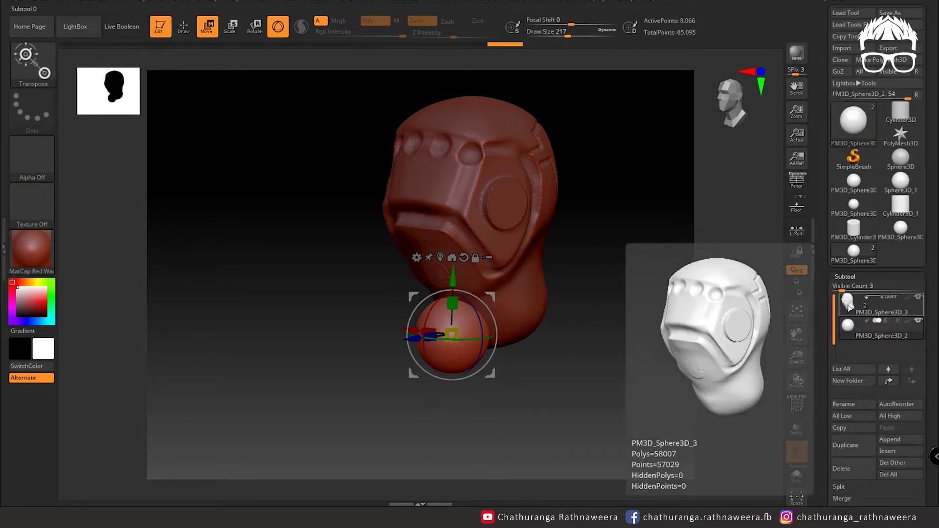
pyautogui.click(848, 302)
pyautogui.scroll(-10, 848, 325)
pyautogui.click(842, 267)
pyautogui.click(845, 282)
pyautogui.click(763, 301)
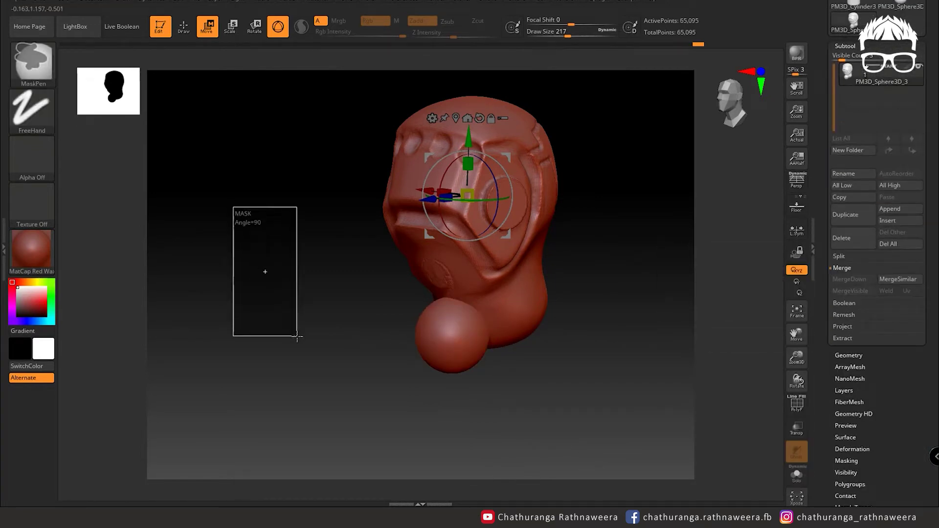
# - Inspect the single 43,940-point head and bring up the Append mesh picker
pyautogui.moveTo(264, 269); pyautogui.dragTo(598, 350)
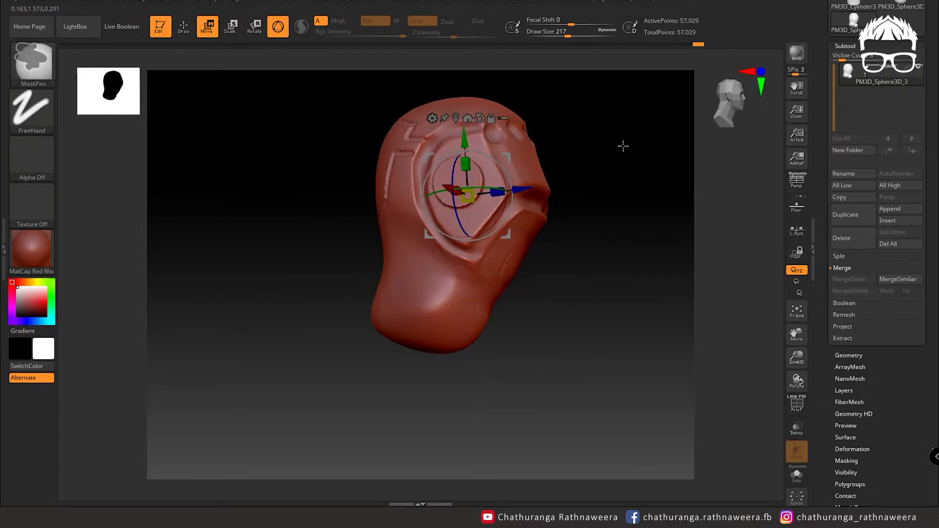
pyautogui.keyDown('shift'); pyautogui.moveTo(549, 327); pyautogui.dragTo(567, 306); pyautogui.keyUp('shift')
pyautogui.scroll(10, 856, 249)
pyautogui.scroll(-3, 856, 250)
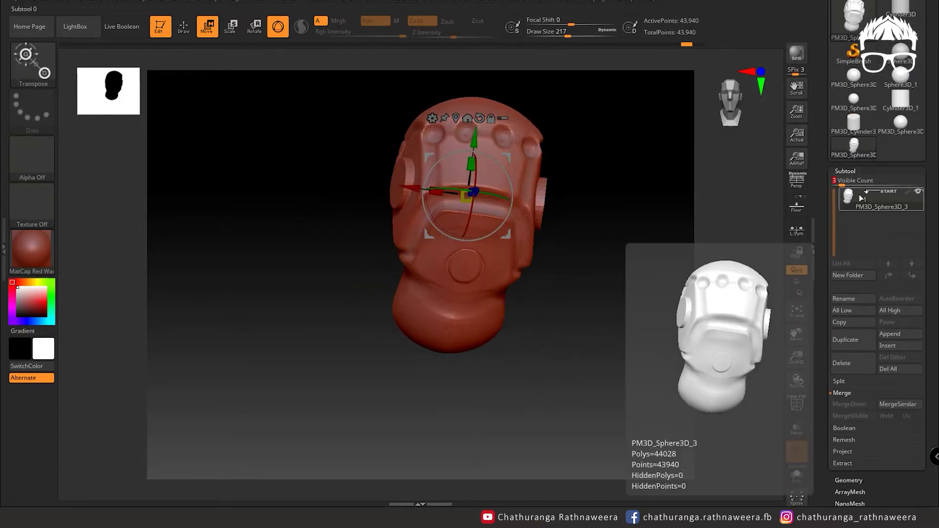
pyautogui.click(904, 340)
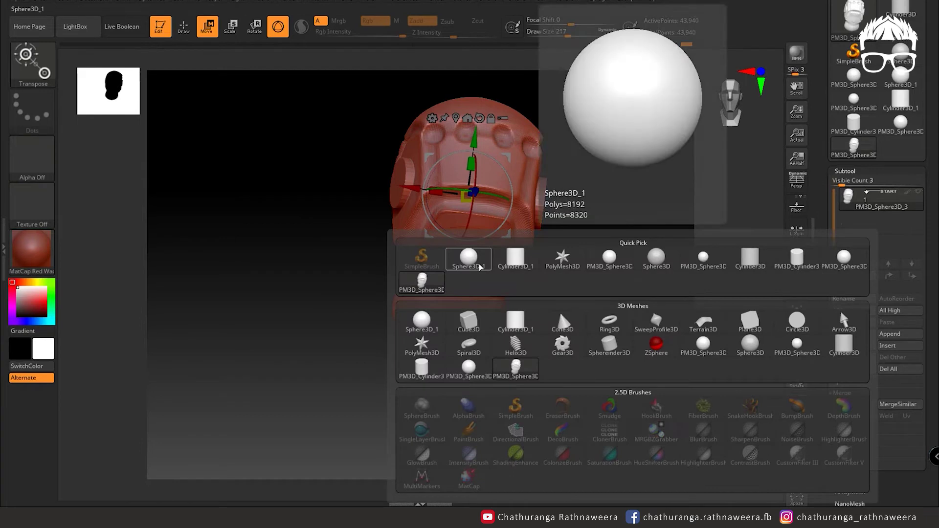
# - Append a Sphere3D, shrink it and place it as a small knob on the head's side ear plate
pyautogui.click(840, 310)
pyautogui.keyDown('shift'); pyautogui.moveTo(572, 349); pyautogui.dragTo(487, 249); pyautogui.keyUp('shift')
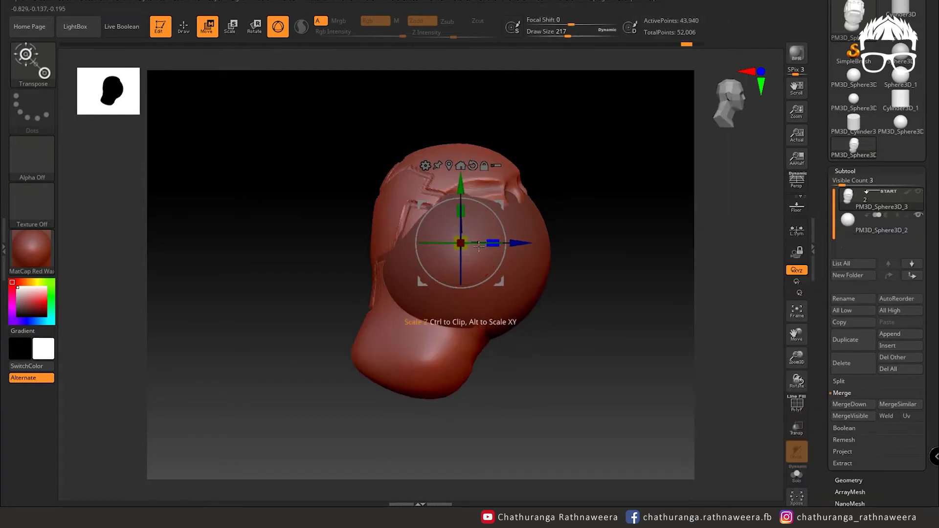
pyautogui.press('e')
pyautogui.moveTo(460, 243)
pyautogui.mouseDown()
pyautogui.moveTo(446, 274)
pyautogui.moveTo(518, 383)
pyautogui.moveTo(151, 121)
pyautogui.mouseUp()
pyautogui.moveTo(503, 255); pyautogui.dragTo(637, 271)
pyautogui.moveTo(434, 255); pyautogui.dragTo(359, 255)
pyautogui.moveTo(410, 196); pyautogui.dragTo(409, 185)
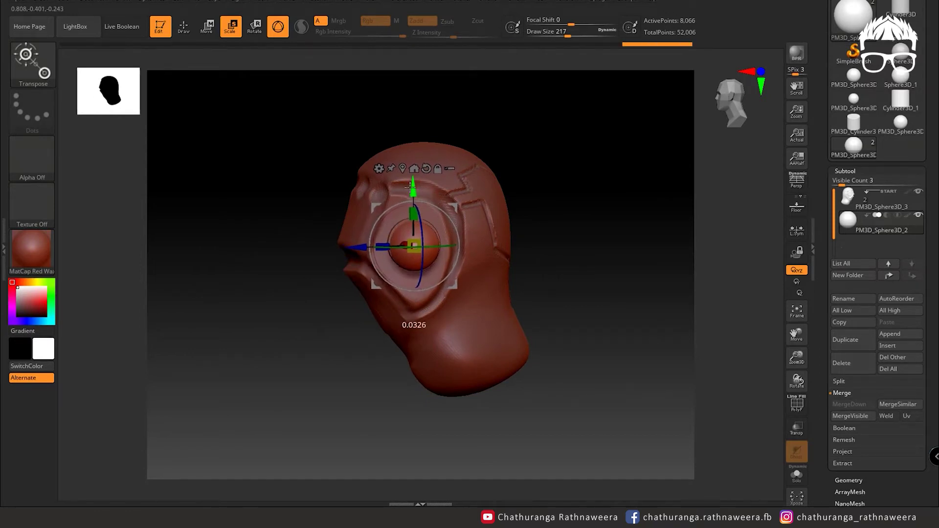
pyautogui.keyDown('shift'); pyautogui.moveTo(519, 305); pyautogui.dragTo(592, 313); pyautogui.keyUp('shift')
pyautogui.moveTo(378, 245); pyautogui.dragTo(387, 245)
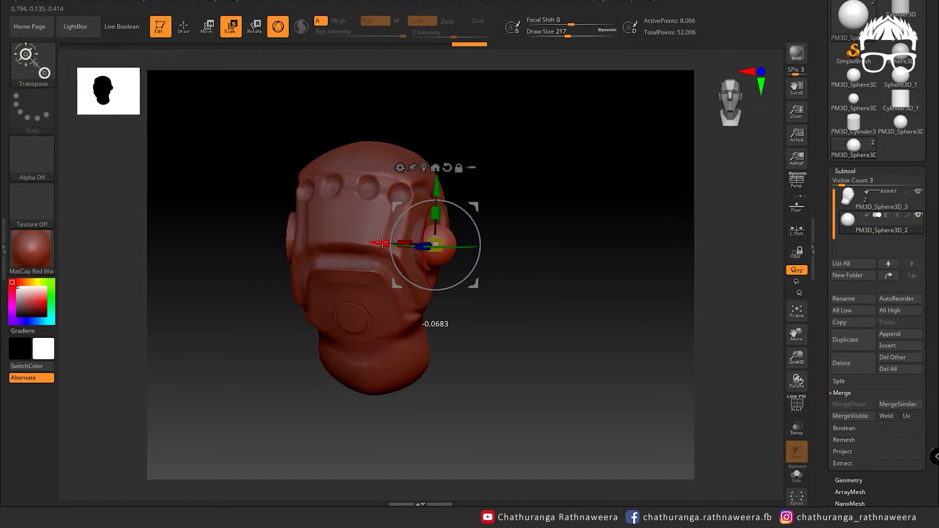
pyautogui.moveTo(541, 311); pyautogui.dragTo(515, 193)
# - Duplicate the ear sphere and move the copy to the opposite side of the head
pyautogui.press('q')
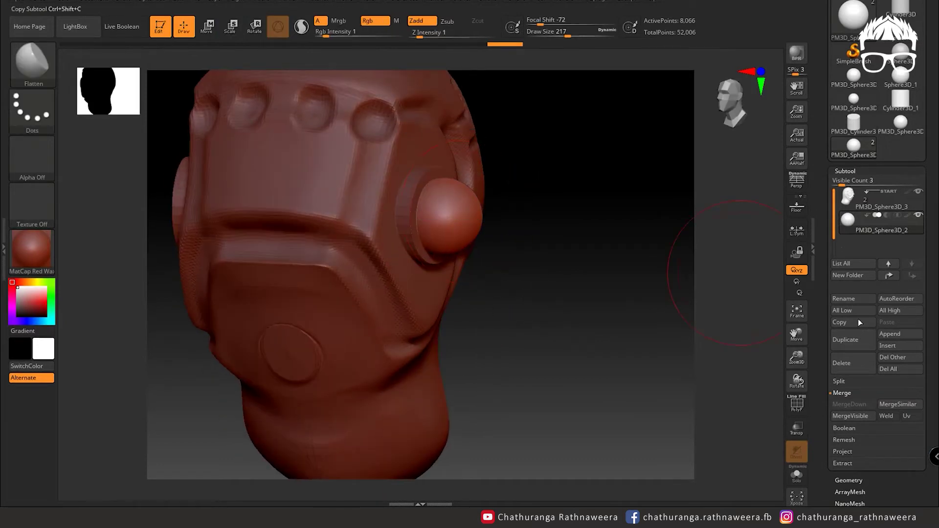
pyautogui.click(856, 340)
pyautogui.press('w')
pyautogui.moveTo(443, 215)
pyautogui.mouseDown()
pyautogui.moveTo(503, 219)
pyautogui.moveTo(215, 208)
pyautogui.mouseUp()
pyautogui.hotkey('ctrl', 'z')
pyautogui.moveTo(489, 313)
pyautogui.mouseDown()
pyautogui.moveTo(550, 300)
pyautogui.moveTo(630, 306)
pyautogui.mouseUp()
pyautogui.moveTo(210, 210); pyautogui.dragTo(198, 216)
# - Nudge the copy into the opposite ear plate, then reselect the head subtool
pyautogui.moveTo(237, 352); pyautogui.dragTo(186, 357)
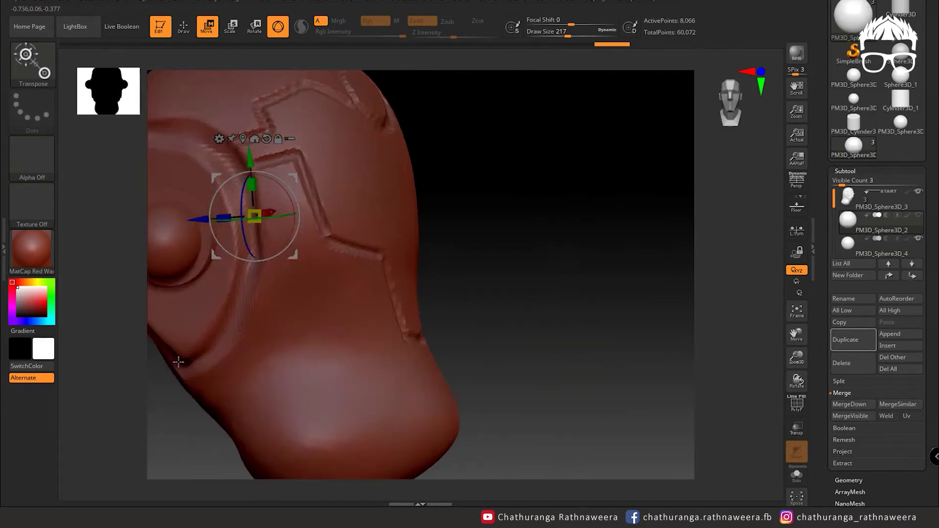
pyautogui.press('q')
pyautogui.moveTo(576, 268); pyautogui.dragTo(440, 205)
pyautogui.press('w')
pyautogui.moveTo(288, 217); pyautogui.dragTo(280, 218)
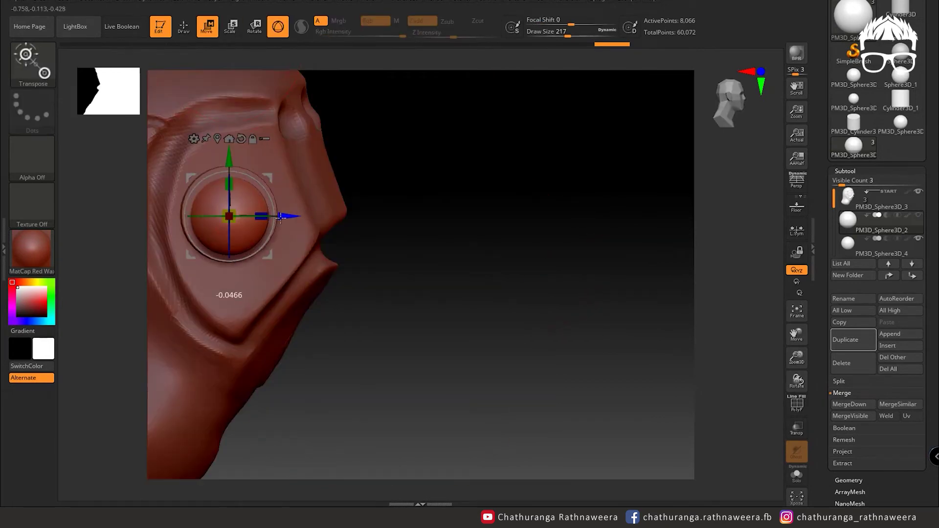
pyautogui.moveTo(440, 264); pyautogui.dragTo(580, 356)
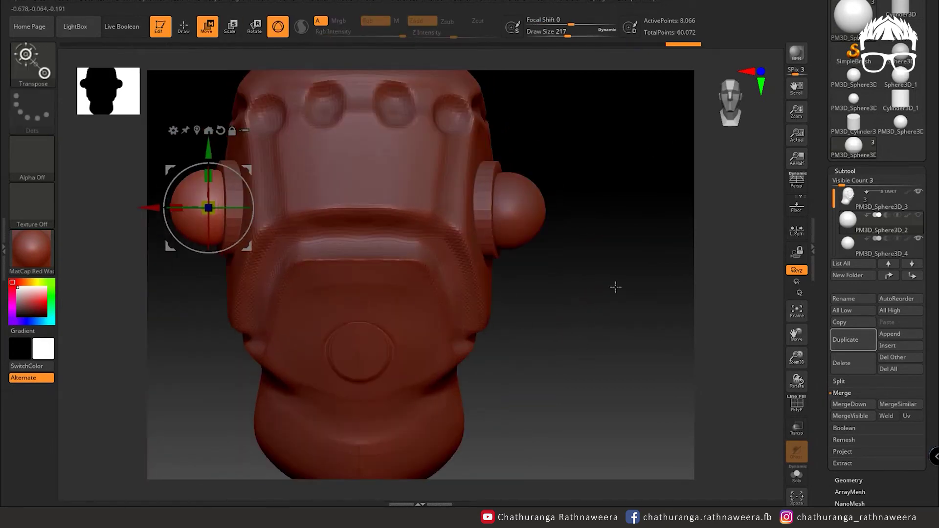
pyautogui.moveTo(614, 285); pyautogui.dragTo(593, 289)
pyautogui.click(877, 201)
pyautogui.moveTo(877, 224)
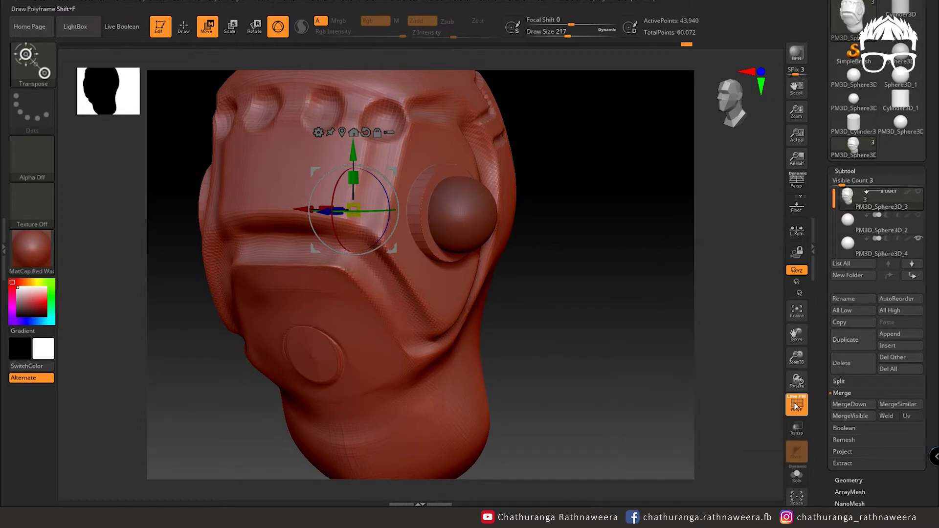
# - DynaMesh the head again and raise the DynaMesh Resolution to 248
pyautogui.click(848, 480)
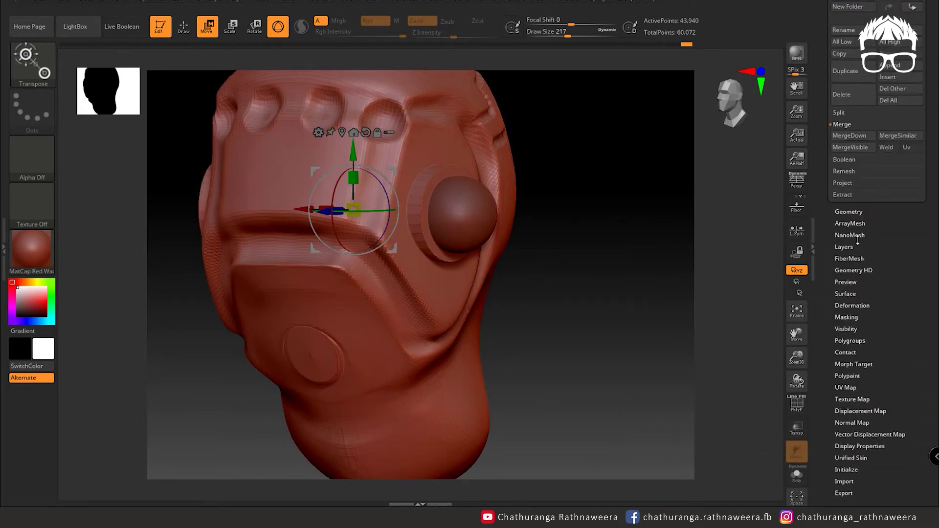
pyautogui.moveTo(821, 86); pyautogui.dragTo(862, 256)
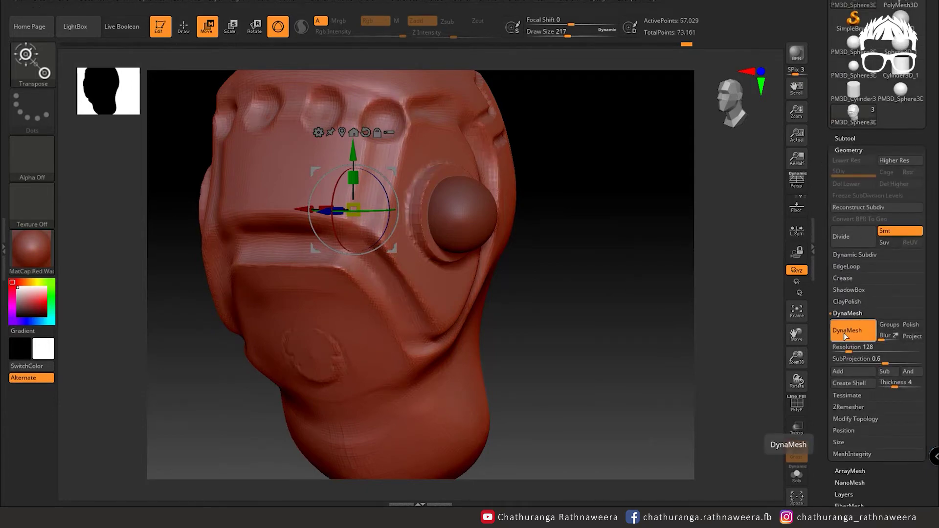
pyautogui.click(797, 404)
pyautogui.moveTo(849, 348); pyautogui.dragTo(856, 351)
pyautogui.press('ctrl')
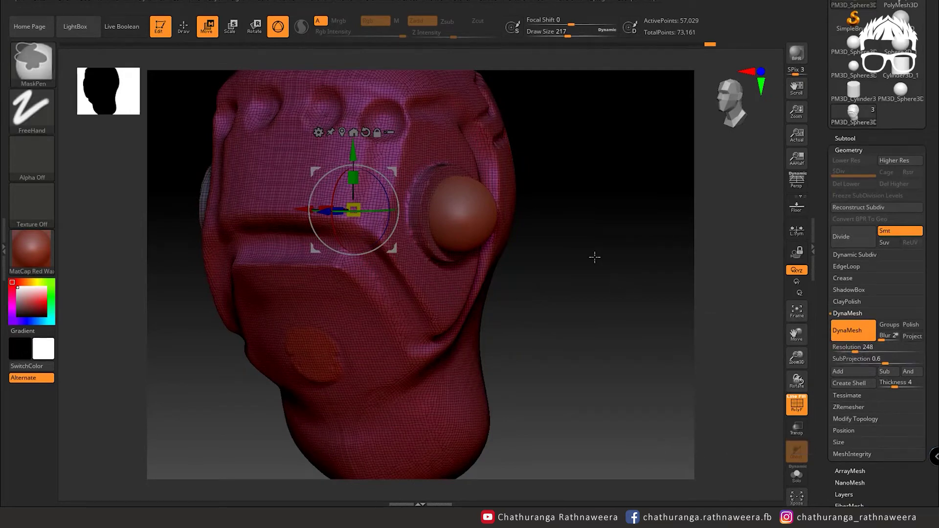
pyautogui.hotkey('shift', 'f')
# - Rotate the head and make the ear sphere the active subtool
pyautogui.moveTo(633, 388)
pyautogui.mouseDown()
pyautogui.moveTo(522, 342)
pyautogui.moveTo(477, 198)
pyautogui.mouseUp()
pyautogui.scroll(5, 880, 195)
pyautogui.click(844, 277)
pyautogui.click(851, 326)
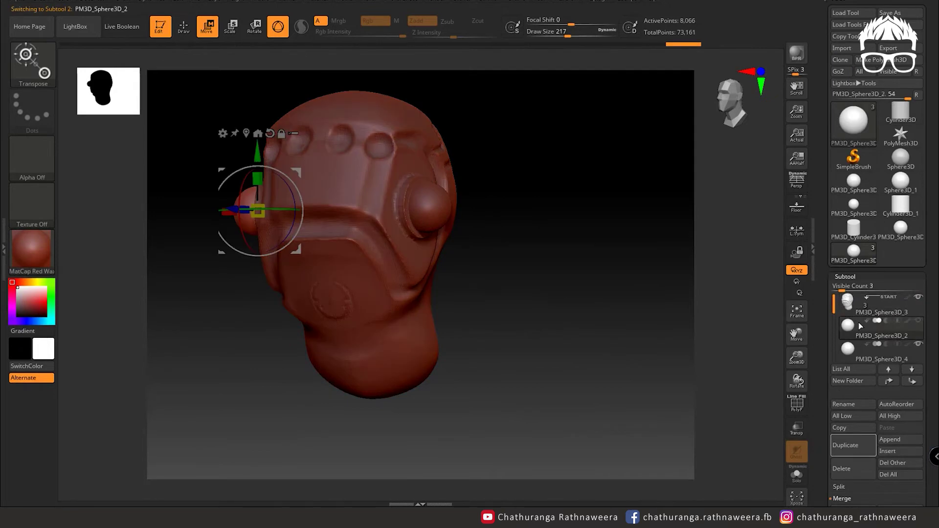
# - Reselect the head and MergeDown the ear sphere into it, reaching 65,095 points
pyautogui.moveTo(567, 289); pyautogui.dragTo(639, 287)
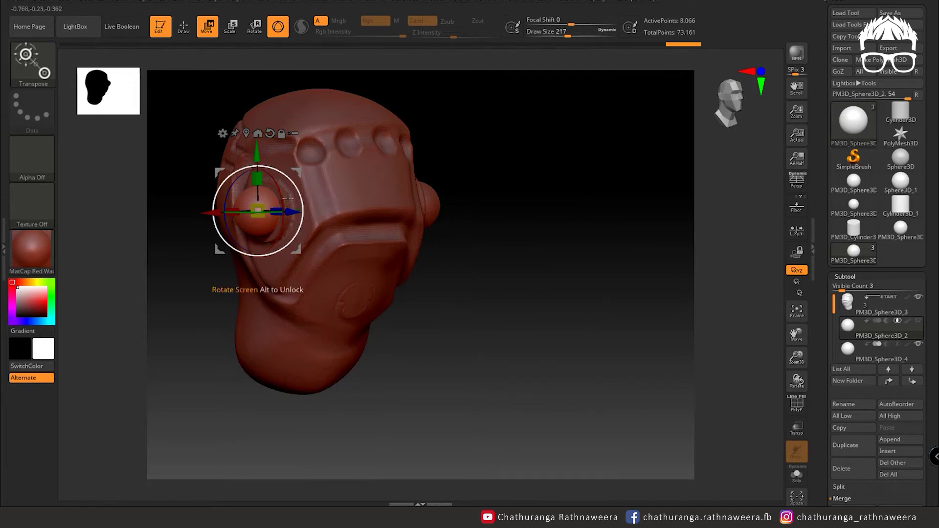
pyautogui.moveTo(493, 332); pyautogui.dragTo(284, 217)
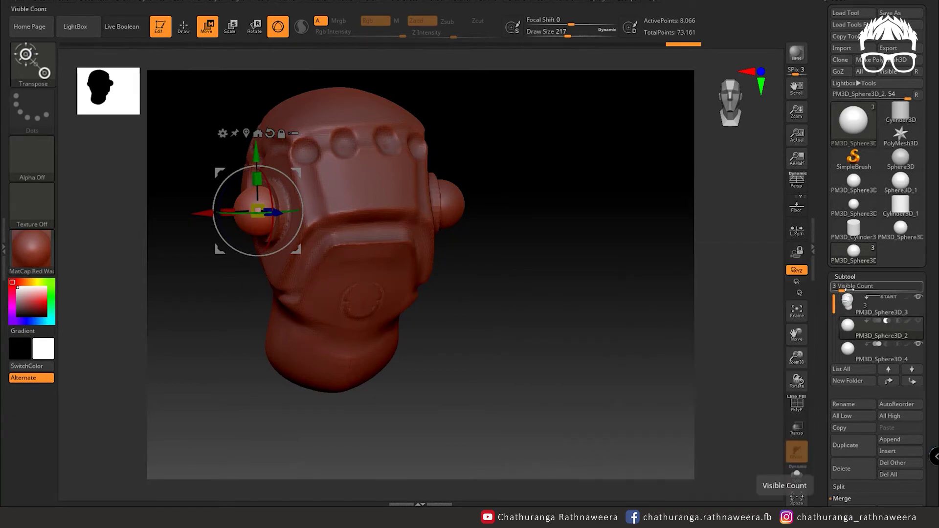
pyautogui.scroll(-10, 829, 229)
pyautogui.scroll(-3, 829, 230)
pyautogui.click(858, 183)
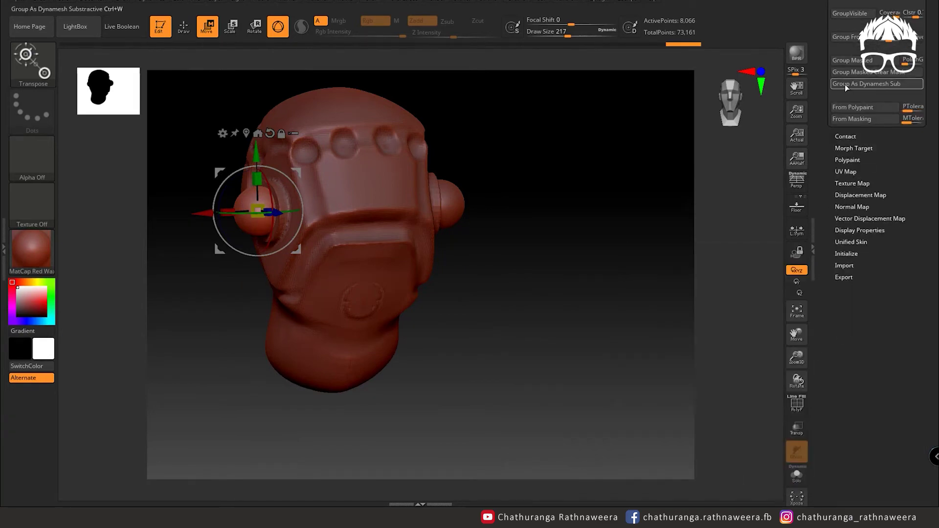
pyautogui.scroll(10, 824, 272)
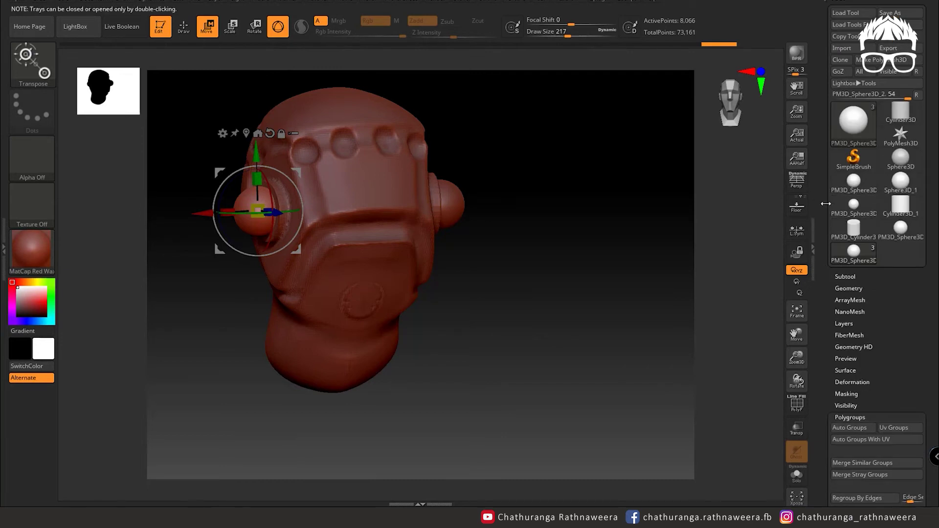
pyautogui.click(845, 276)
pyautogui.click(850, 303)
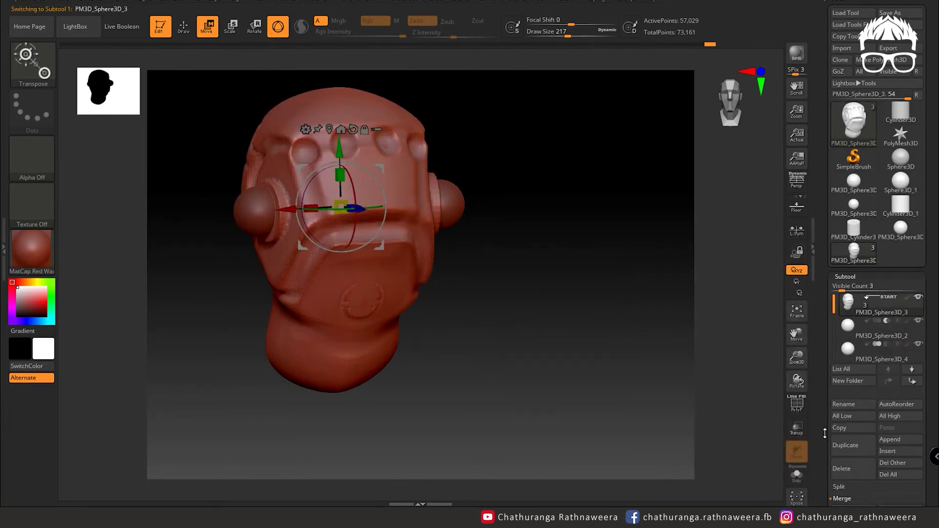
pyautogui.scroll(-3, 825, 433)
pyautogui.click(849, 436)
pyautogui.click(793, 458)
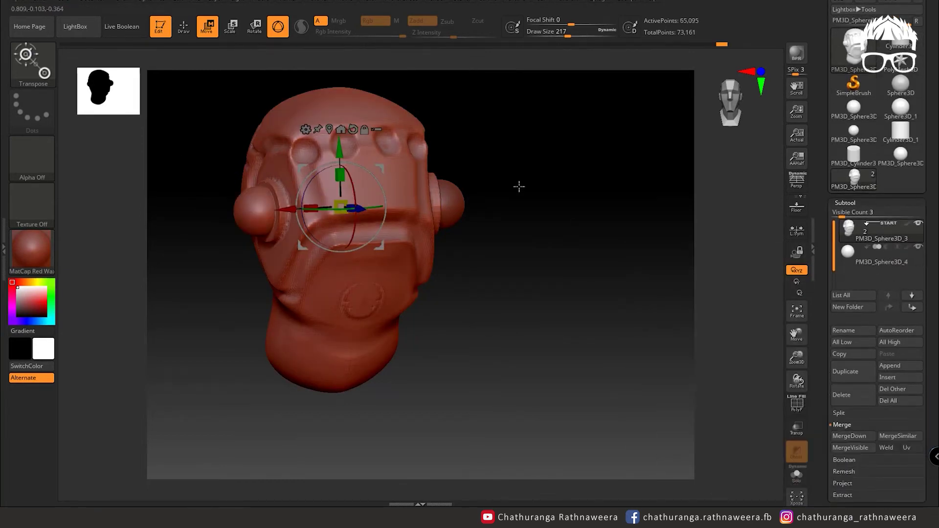
# - MergeDown the last ear sphere into the head, leaving a single subtool
pyautogui.moveTo(332, 155); pyautogui.dragTo(401, 162)
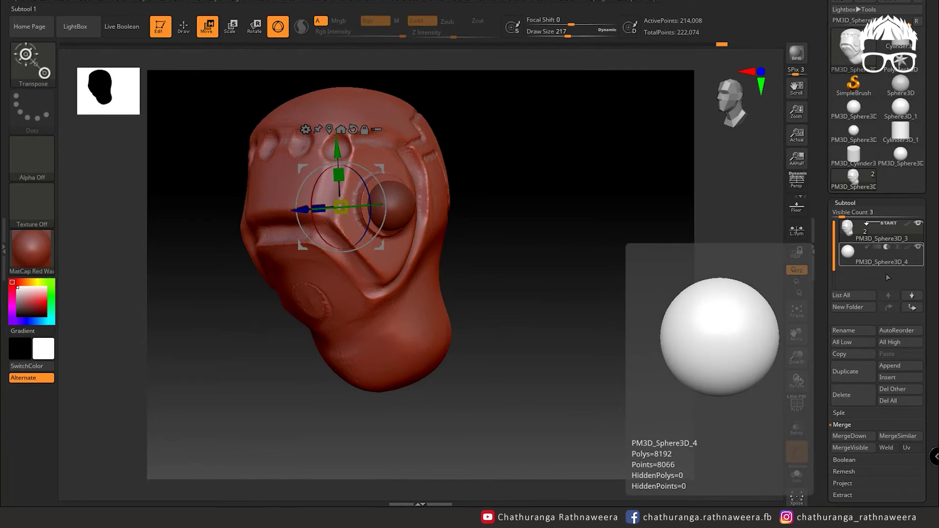
pyautogui.moveTo(885, 274); pyautogui.dragTo(853, 156)
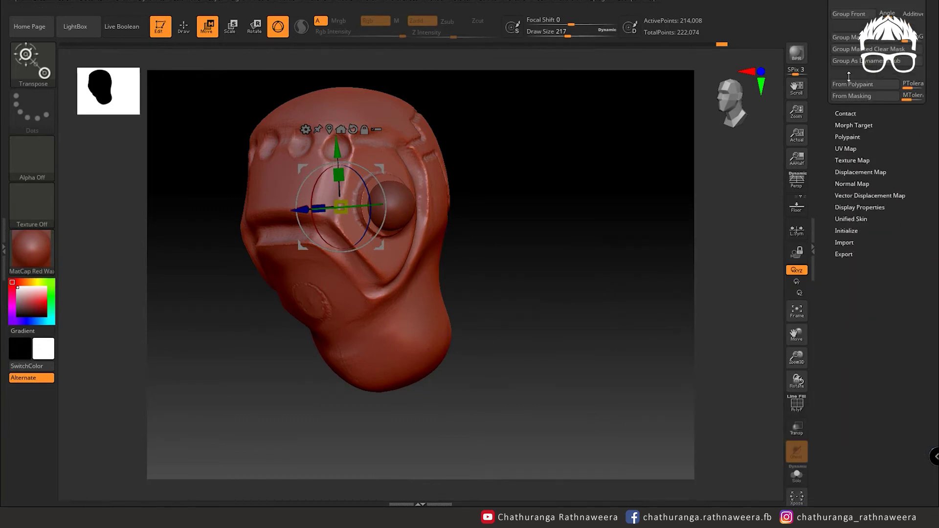
pyautogui.scroll(10, 875, 147)
pyautogui.click(845, 277)
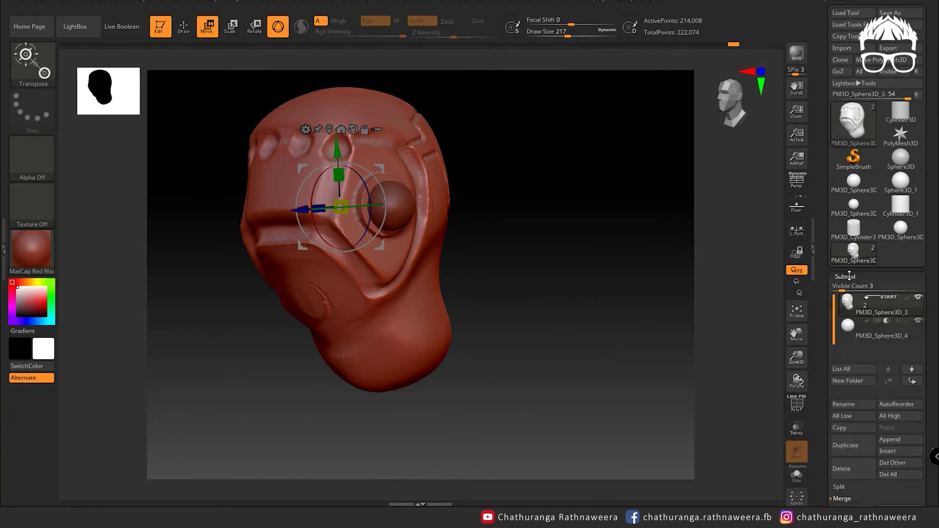
pyautogui.moveTo(828, 430); pyautogui.dragTo(828, 333)
pyautogui.click(853, 411)
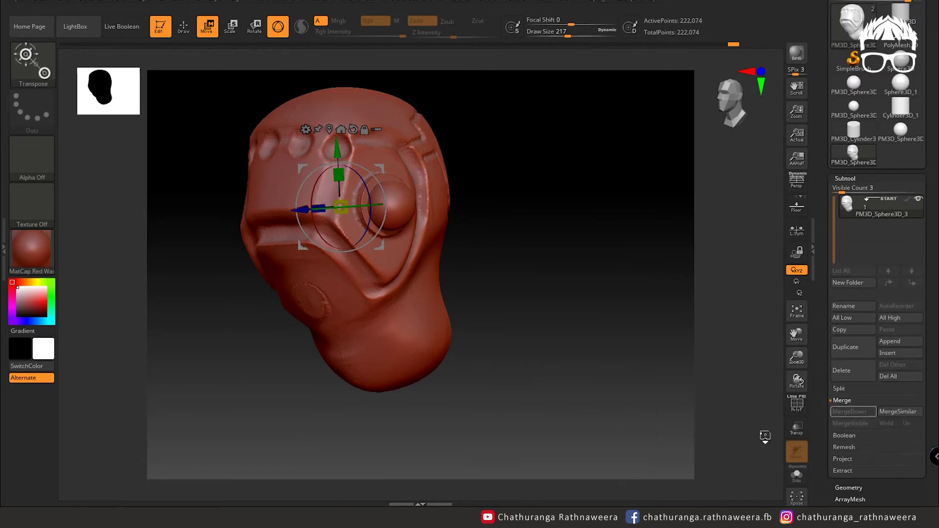
# - Re-DynaMesh the merged head into one 214,810-point mesh and inspect it
pyautogui.keyDown('ctrl'); pyautogui.keyDown('shift'); pyautogui.moveTo(609, 262); pyautogui.dragTo(534, 119); pyautogui.keyUp('shift'); pyautogui.keyUp('ctrl')
pyautogui.moveTo(562, 300); pyautogui.dragTo(579, 288)
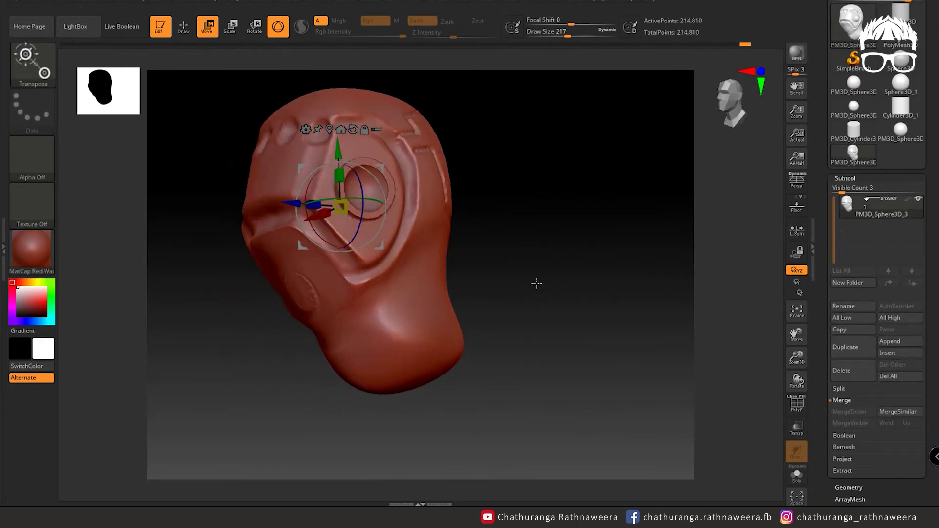
pyautogui.moveTo(578, 233)
pyautogui.mouseDown()
pyautogui.moveTo(547, 237)
pyautogui.moveTo(813, 354)
pyautogui.mouseUp()
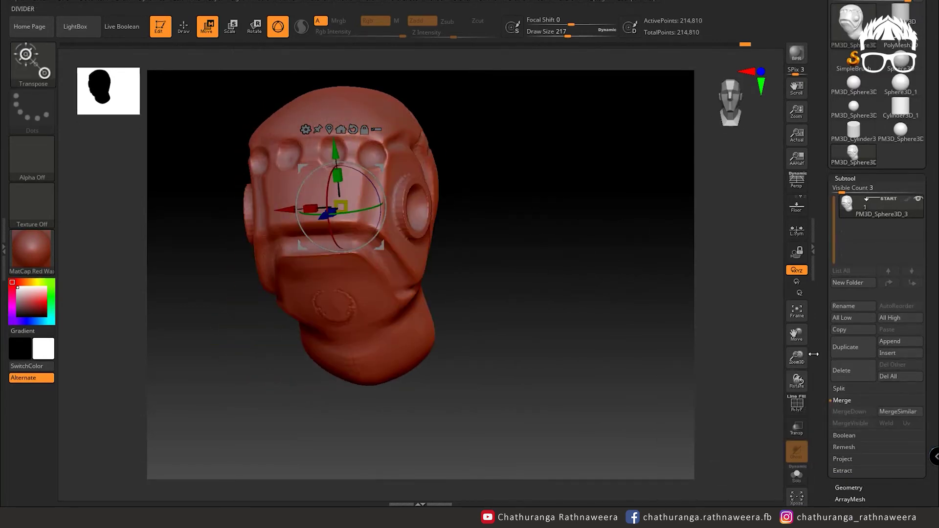
pyautogui.click(848, 487)
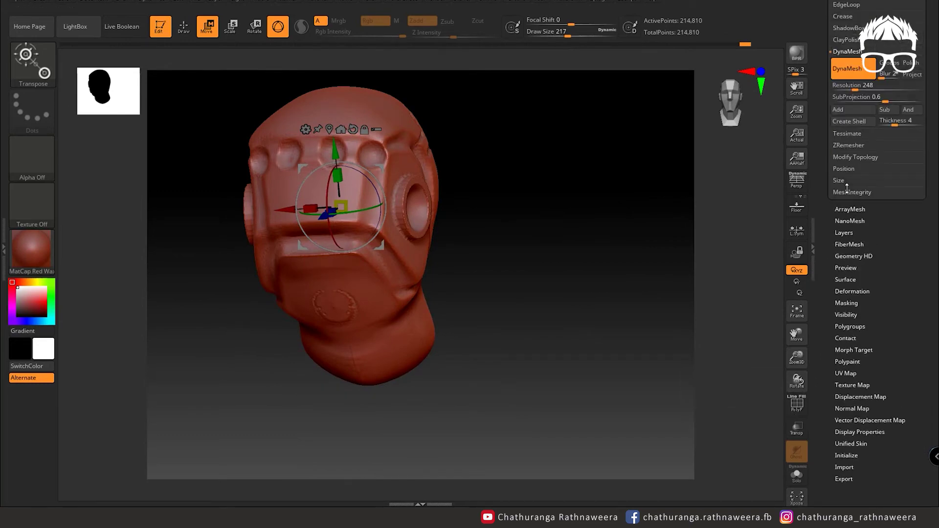
# - Set DynaMesh resolution to 256 and turn DynaMesh off
pyautogui.click(848, 147)
pyautogui.click(839, 244)
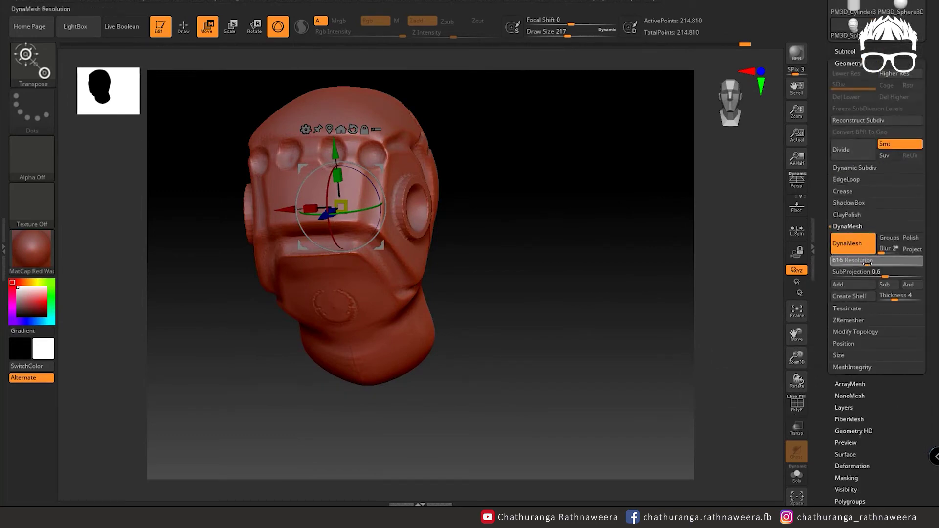
pyautogui.moveTo(856, 265); pyautogui.dragTo(857, 266)
pyautogui.click(857, 248)
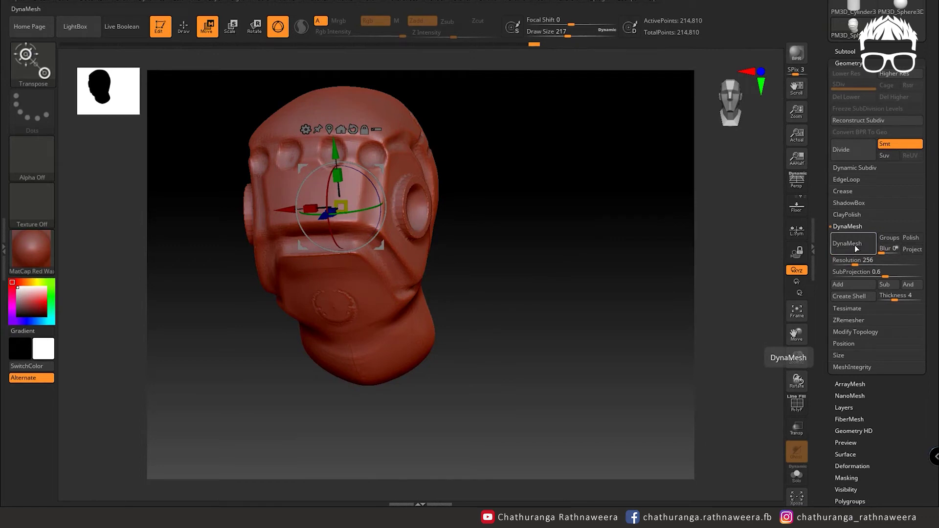
# - Run ZRemesher on the head, reducing it to 70,432 points, then return to the front view
pyautogui.moveTo(567, 273)
pyautogui.mouseDown()
pyautogui.moveTo(566, 354)
pyautogui.moveTo(538, 342)
pyautogui.mouseUp()
pyautogui.click(848, 319)
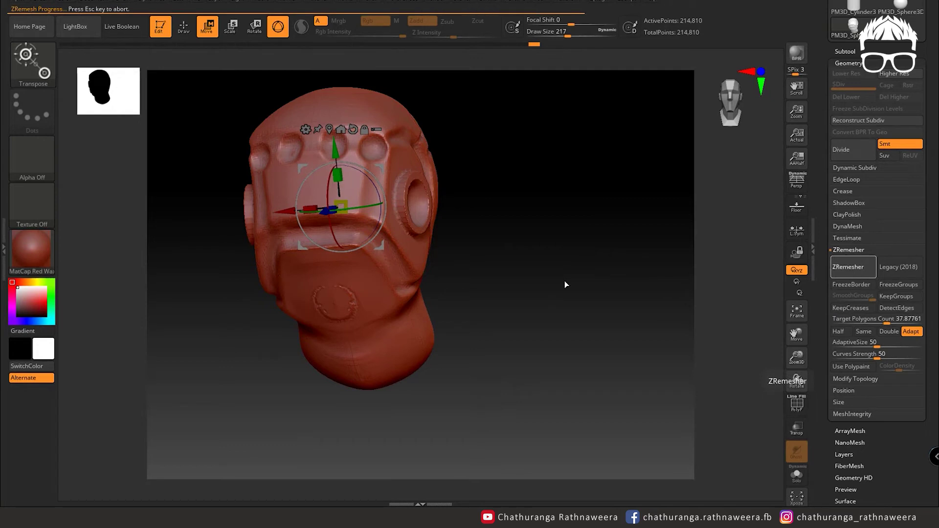
pyautogui.keyDown('shift'); pyautogui.moveTo(574, 296); pyautogui.dragTo(518, 335); pyautogui.keyUp('shift')
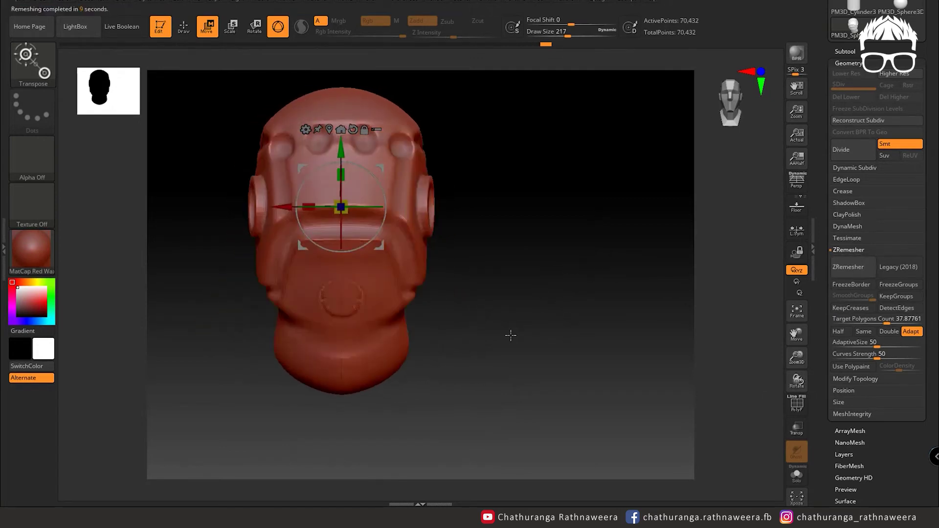
pyautogui.moveTo(752, 334)
pyautogui.mouseDown()
pyautogui.moveTo(495, 277)
pyautogui.moveTo(465, 322)
pyautogui.mouseUp()
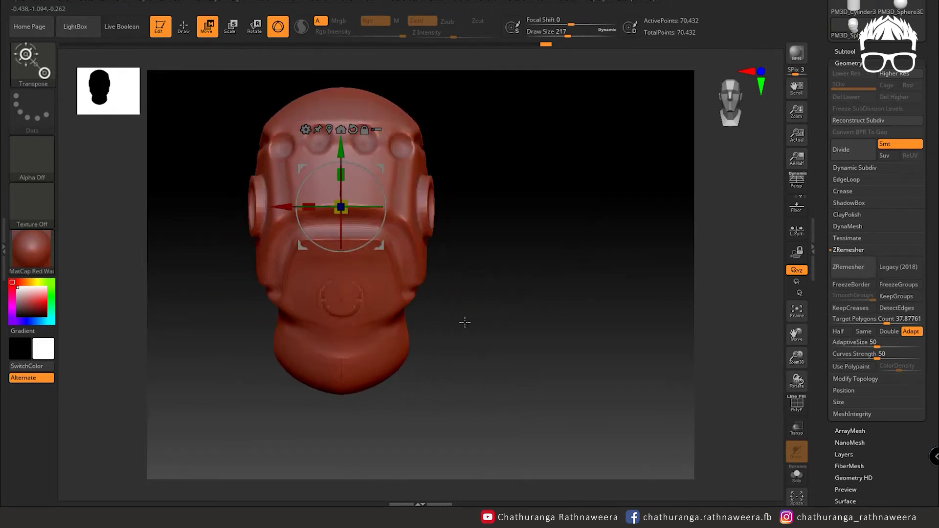
# - Switch to the Move brush with the B, M, V shortcut
pyautogui.moveTo(482, 249)
pyautogui.mouseDown()
pyautogui.moveTo(461, 284)
pyautogui.moveTo(520, 278)
pyautogui.moveTo(428, 318)
pyautogui.moveTo(465, 317)
pyautogui.moveTo(448, 331)
pyautogui.moveTo(457, 334)
pyautogui.moveTo(440, 337)
pyautogui.mouseUp()
pyautogui.press('b')
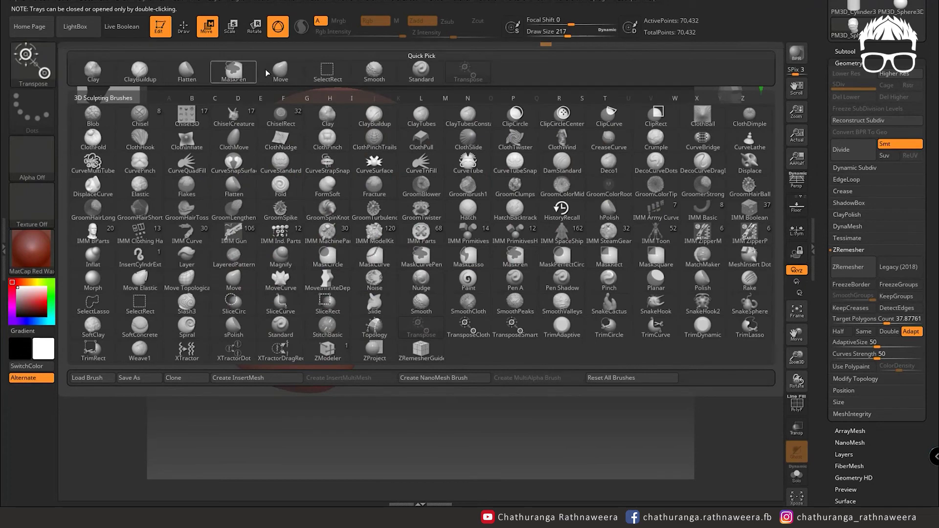
pyautogui.press('m')
pyautogui.press('v')
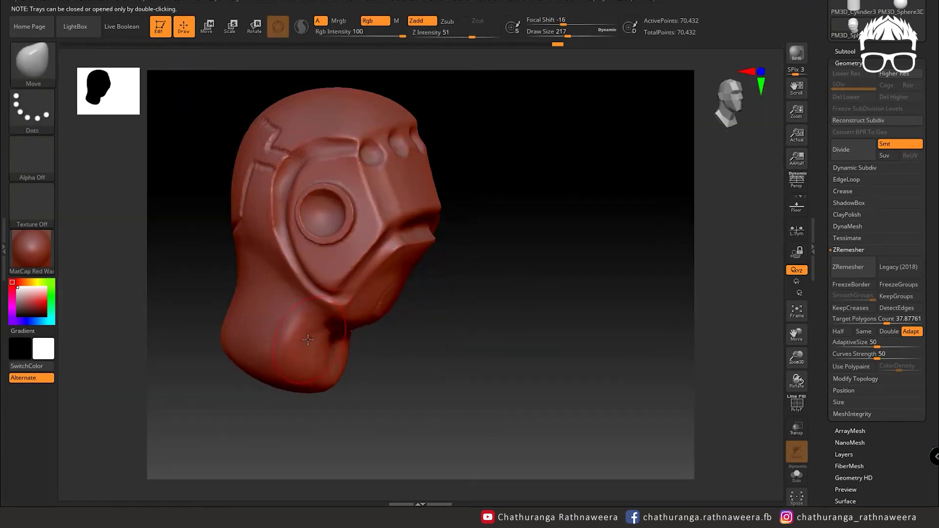
# - Raise Draw Size to 372 and pull the neck base outward into a broad chest
pyautogui.moveTo(238, 296); pyautogui.dragTo(218, 332)
pyautogui.moveTo(309, 312)
pyautogui.mouseDown()
pyautogui.moveTo(367, 387)
pyautogui.moveTo(440, 381)
pyautogui.moveTo(342, 406)
pyautogui.moveTo(252, 401)
pyautogui.moveTo(425, 387)
pyautogui.moveTo(469, 356)
pyautogui.moveTo(465, 331)
pyautogui.mouseUp()
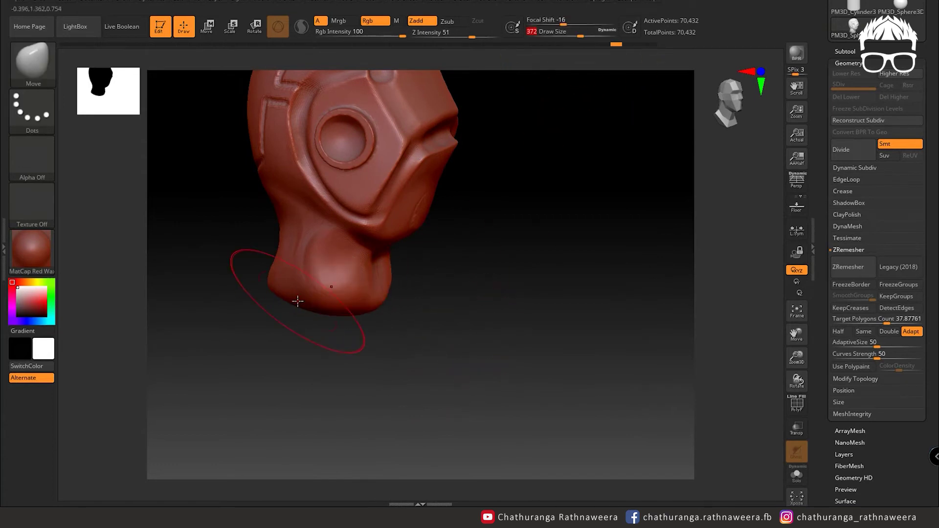
pyautogui.moveTo(263, 300)
pyautogui.mouseDown()
pyautogui.moveTo(350, 310)
pyautogui.moveTo(351, 319)
pyautogui.moveTo(351, 309)
pyautogui.moveTo(323, 360)
pyautogui.moveTo(535, 310)
pyautogui.mouseUp()
pyautogui.moveTo(647, 310)
pyautogui.mouseDown()
pyautogui.moveTo(422, 311)
pyautogui.moveTo(443, 377)
pyautogui.moveTo(415, 342)
pyautogui.moveTo(420, 318)
pyautogui.moveTo(478, 363)
pyautogui.mouseUp()
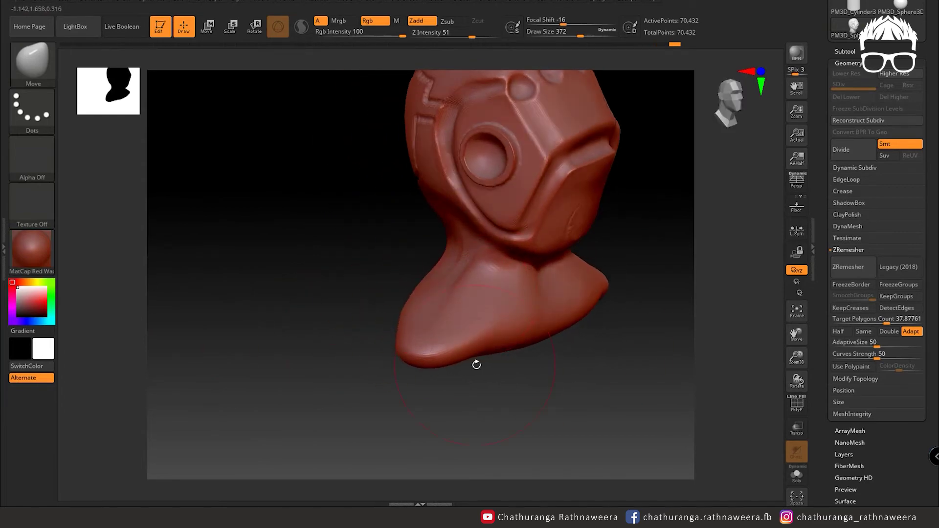
pyautogui.press('b')
pyautogui.press('c')
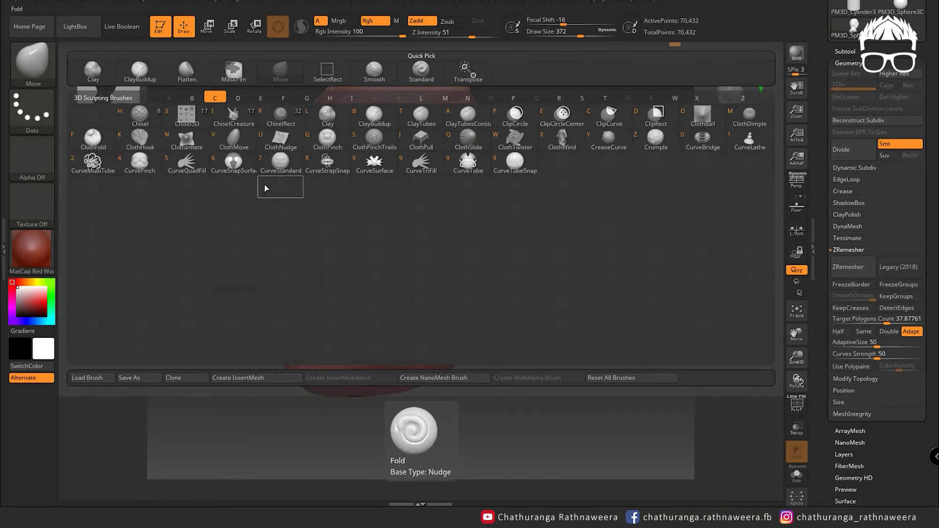
# - Load the ClothSlide brush at Focal Shift -4 and wrinkle the neck with cloth folds
pyautogui.click(469, 142)
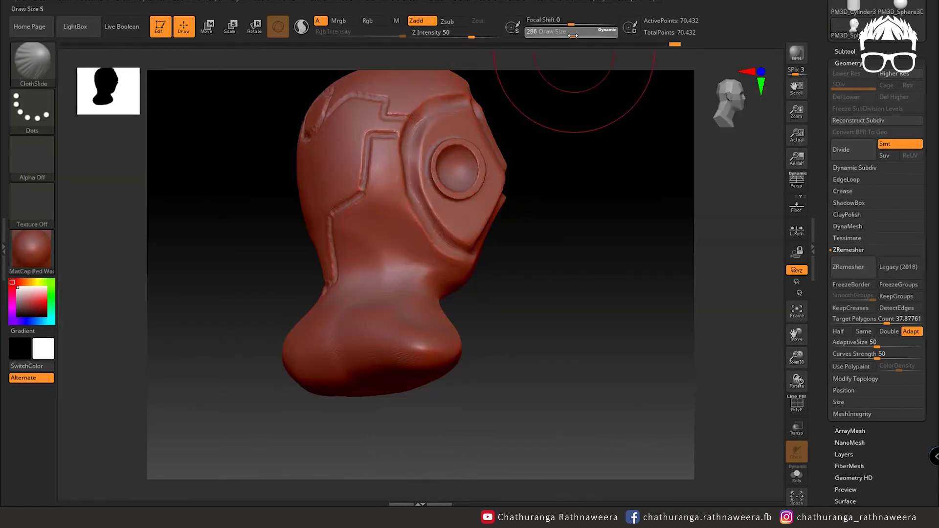
pyautogui.moveTo(571, 25); pyautogui.dragTo(568, 25)
pyautogui.moveTo(562, 196); pyautogui.dragTo(471, 49)
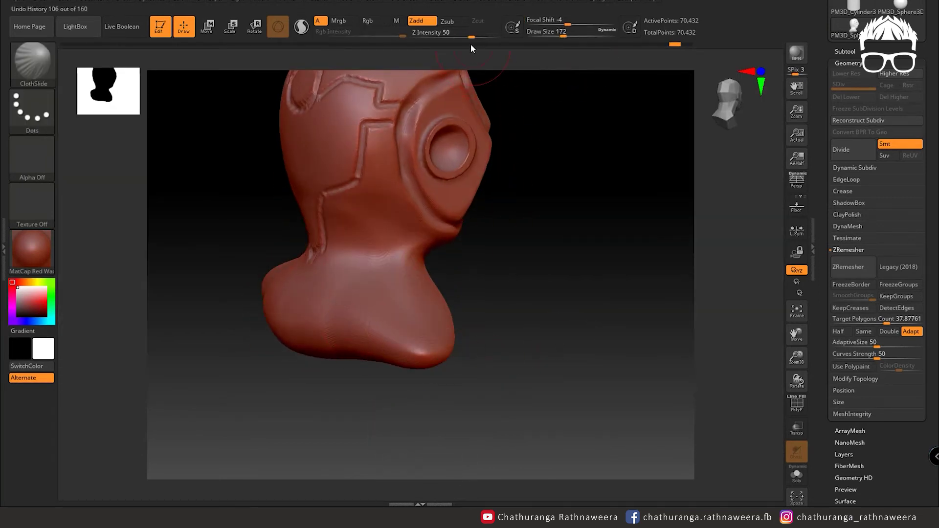
pyautogui.moveTo(546, 328); pyautogui.dragTo(444, 49)
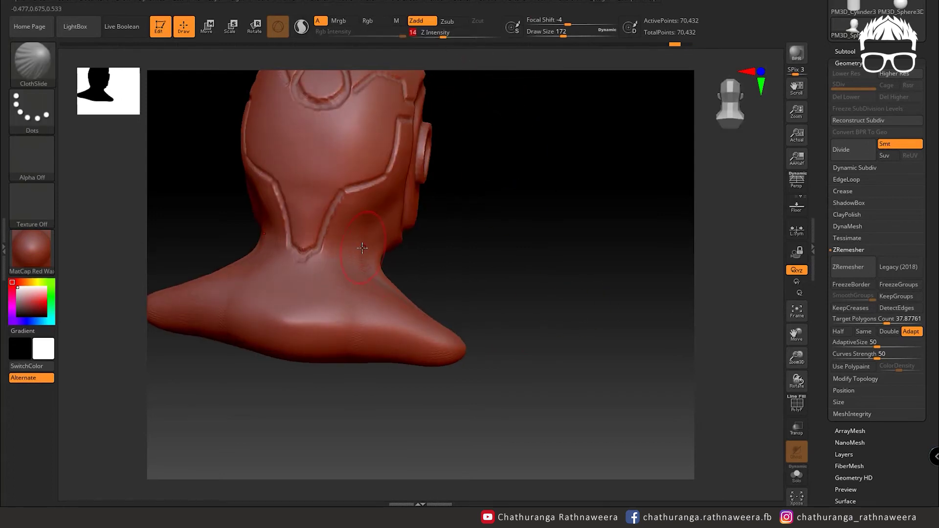
pyautogui.moveTo(363, 247); pyautogui.dragTo(366, 244)
# - Orbit around to inspect the neck folds, then switch to the Clay brush
pyautogui.moveTo(484, 318); pyautogui.dragTo(370, 287)
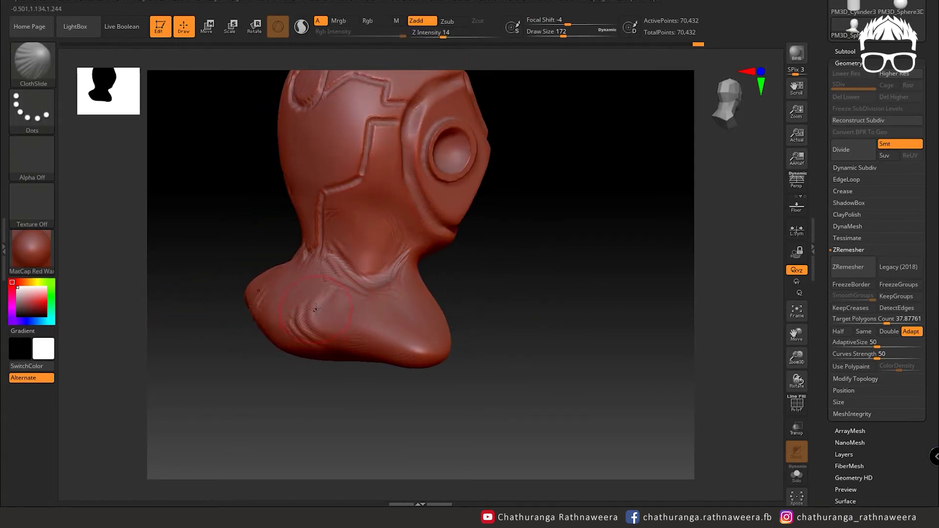
pyautogui.moveTo(389, 328)
pyautogui.mouseDown()
pyautogui.moveTo(492, 341)
pyautogui.moveTo(409, 262)
pyautogui.mouseUp()
pyautogui.moveTo(465, 416)
pyautogui.mouseDown()
pyautogui.moveTo(430, 374)
pyautogui.moveTo(413, 306)
pyautogui.mouseUp()
pyautogui.moveTo(420, 386)
pyautogui.mouseDown()
pyautogui.moveTo(444, 425)
pyautogui.moveTo(486, 423)
pyautogui.mouseUp()
pyautogui.click(32, 61)
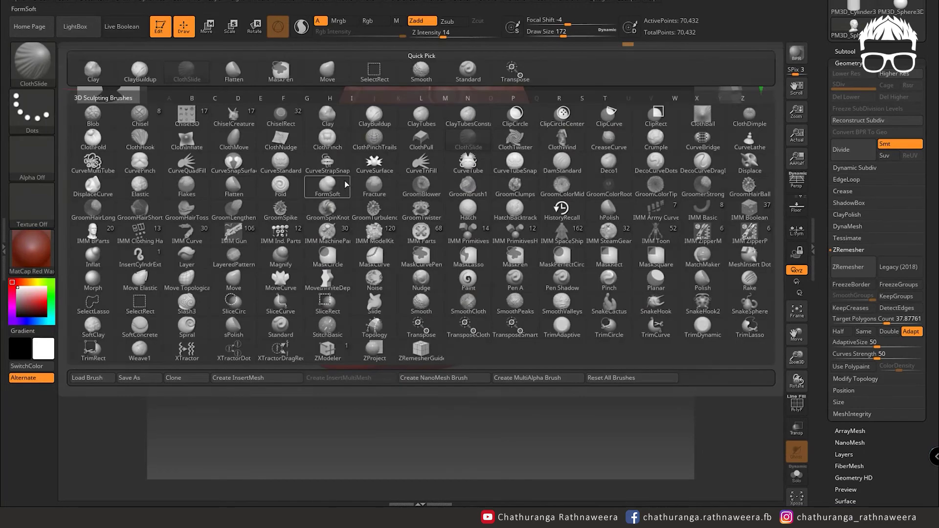
pyautogui.click(32, 61)
pyautogui.press('c')
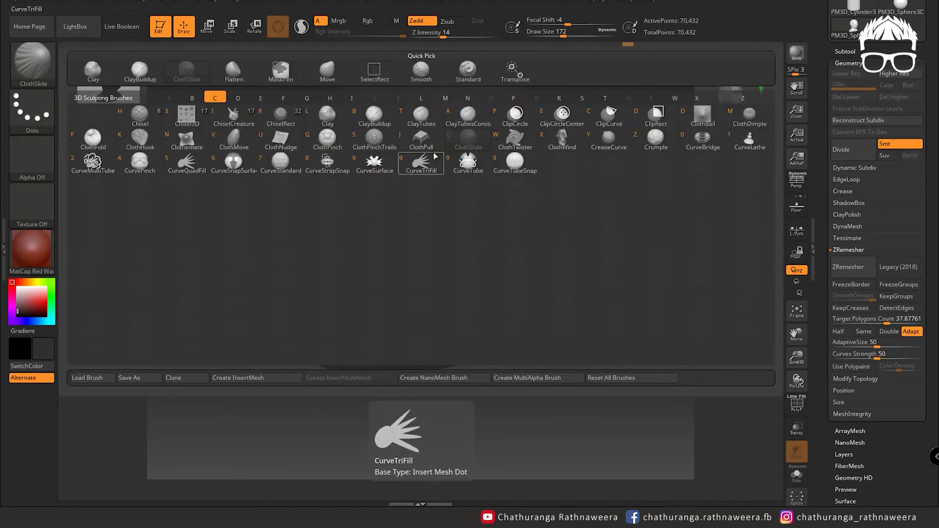
pyautogui.press('l')
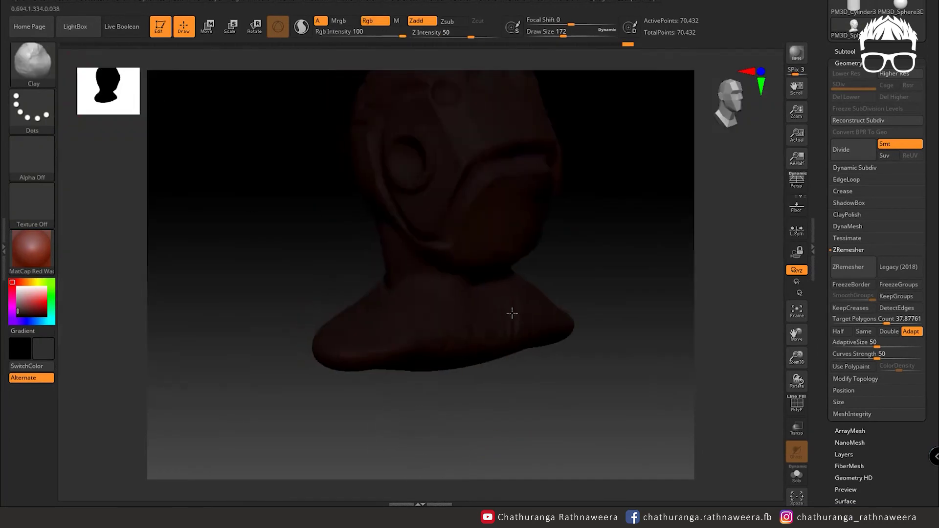
# - Apply the Chalk material and rotate the head to a side profile
pyautogui.moveTo(649, 247); pyautogui.dragTo(572, 302)
pyautogui.click(32, 249)
pyautogui.click(128, 253)
pyautogui.moveTo(129, 254)
pyautogui.mouseDown()
pyautogui.moveTo(342, 372)
pyautogui.moveTo(583, 304)
pyautogui.mouseUp()
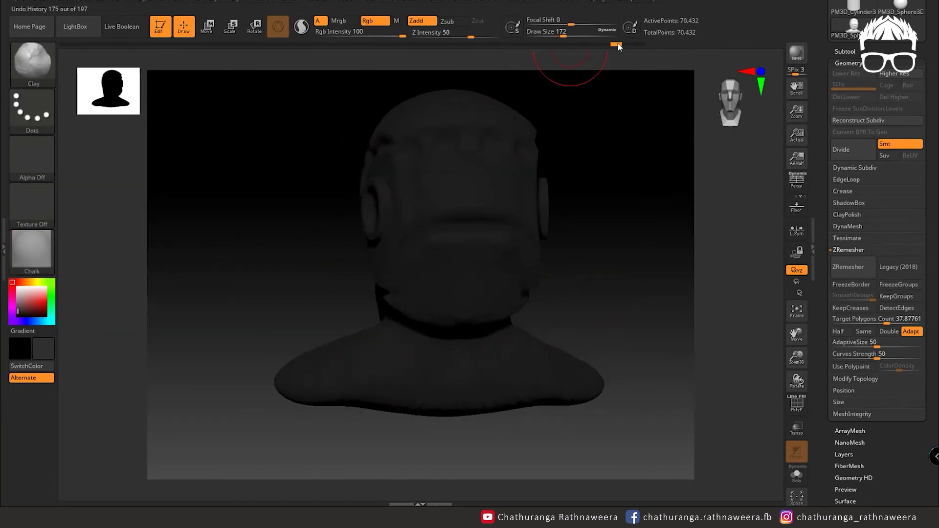
pyautogui.moveTo(617, 54); pyautogui.dragTo(616, 282)
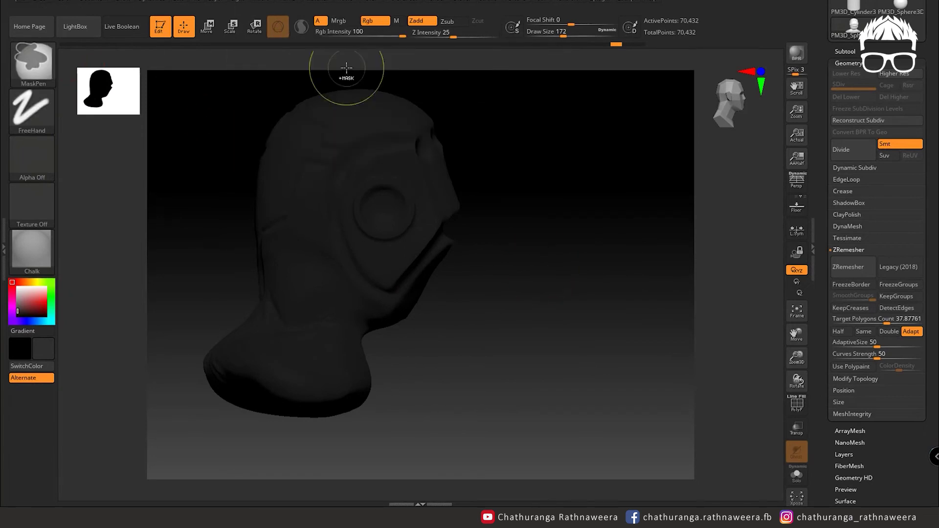
# - Exit edit mode and draw the PM3D_Sphere3D_3 tool onto the canvas
pyautogui.press('t')
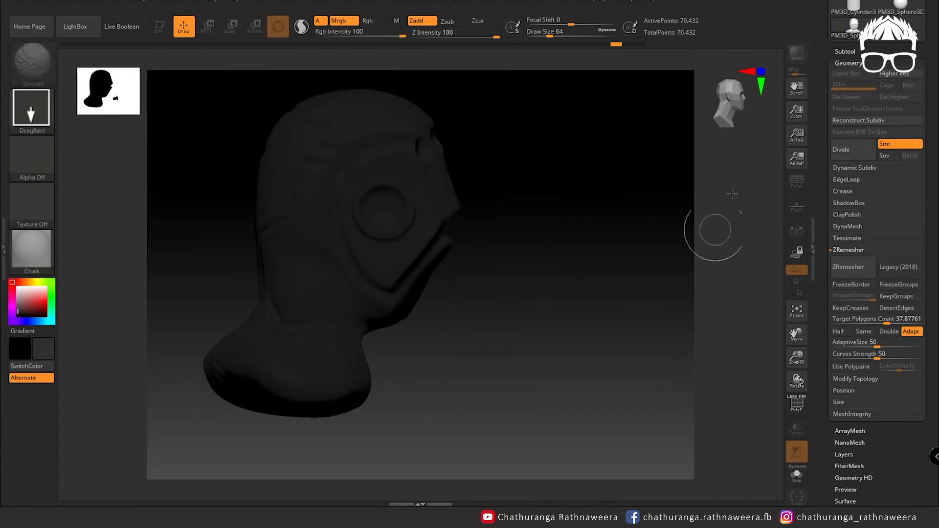
pyautogui.scroll(5, 875, 147)
pyautogui.click(854, 120)
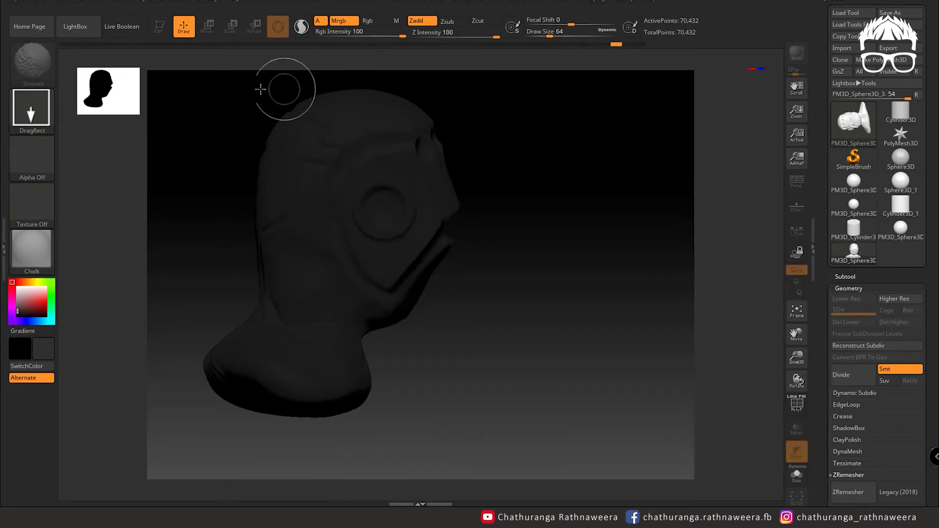
pyautogui.click(853, 252)
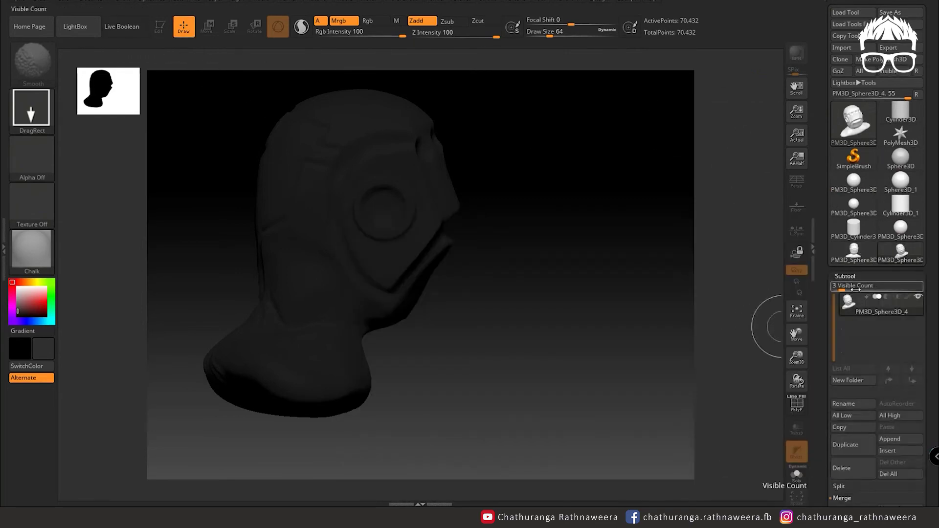
pyautogui.click(857, 264)
pyautogui.moveTo(587, 303); pyautogui.dragTo(685, 430)
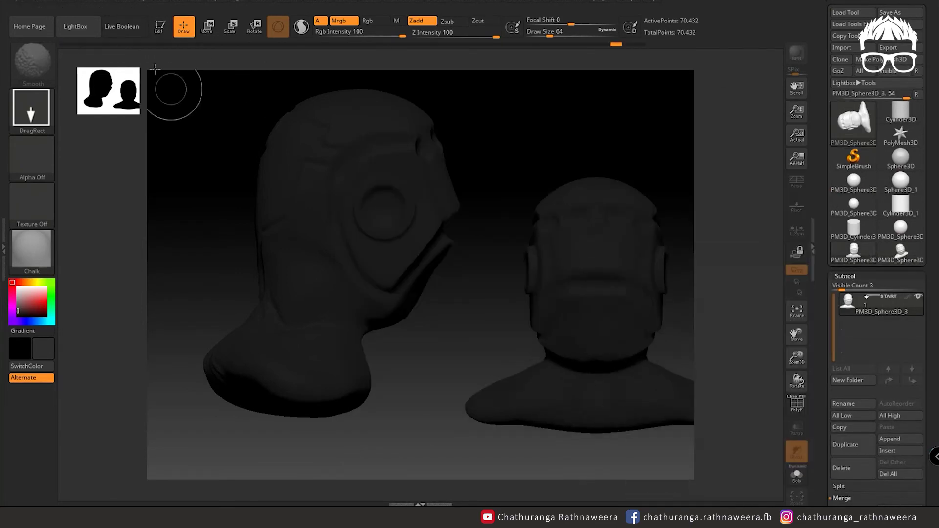
# - Make PM3D_Sphere3D_3 editable, clear the old head, centre it front-on and show the materials
pyautogui.press('t')
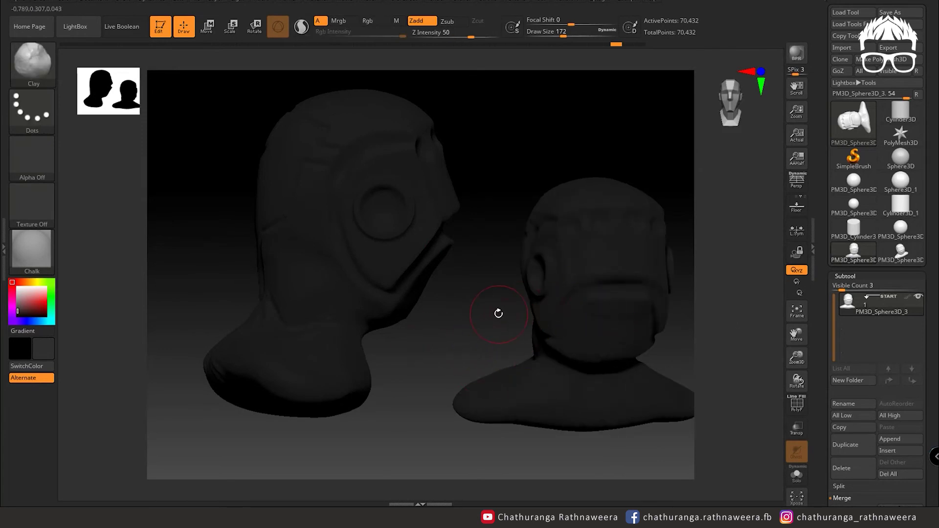
pyautogui.hotkey('ctrl', 'n')
pyautogui.moveTo(346, 283)
pyautogui.mouseDown()
pyautogui.moveTo(394, 212)
pyautogui.moveTo(566, 390)
pyautogui.moveTo(556, 395)
pyautogui.mouseUp()
pyautogui.click(32, 252)
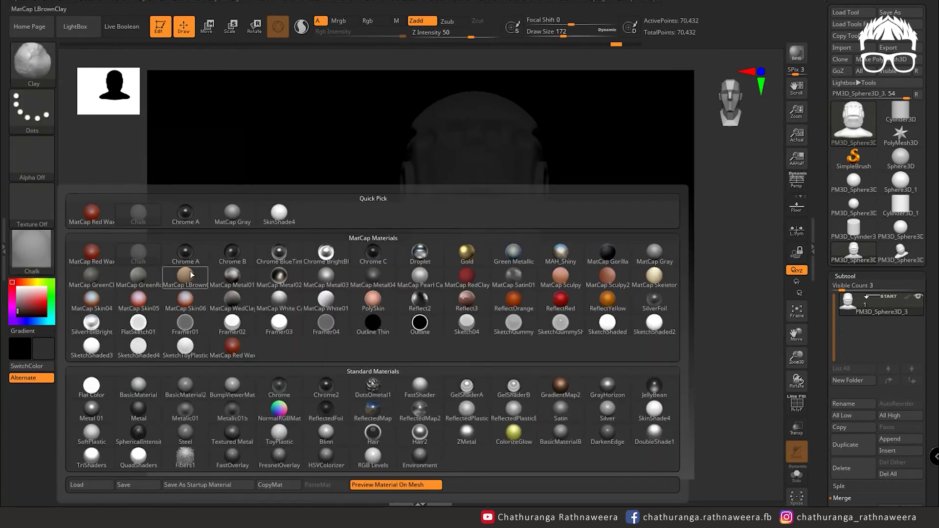
# - Apply MatCap LBrownClay, then orbit and frame the head to inspect it
pyautogui.click(185, 276)
pyautogui.moveTo(478, 371); pyautogui.dragTo(490, 350)
pyautogui.moveTo(650, 189)
pyautogui.mouseDown()
pyautogui.moveTo(541, 254)
pyautogui.moveTo(516, 157)
pyautogui.moveTo(587, 288)
pyautogui.moveTo(277, 133)
pyautogui.moveTo(641, 348)
pyautogui.moveTo(507, 389)
pyautogui.moveTo(485, 299)
pyautogui.moveTo(533, 318)
pyautogui.mouseUp()
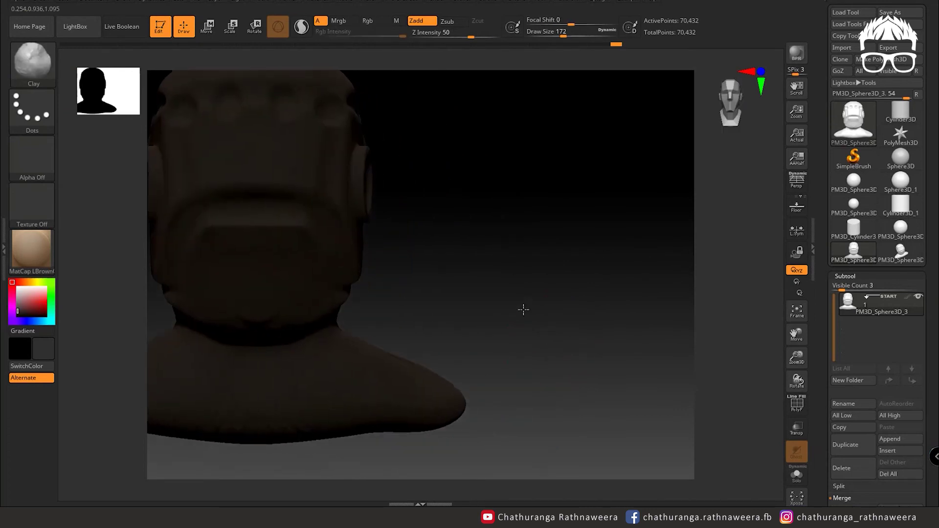
pyautogui.press('f')
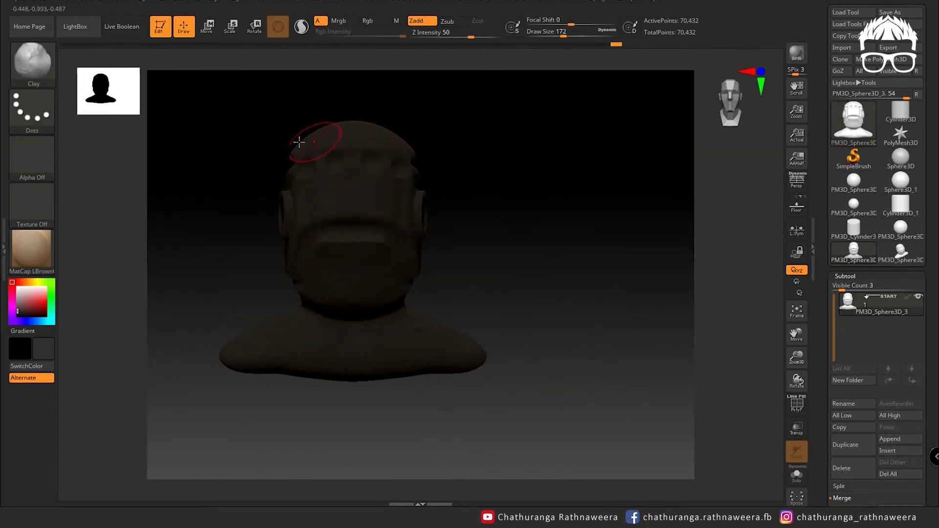
pyautogui.moveTo(299, 142); pyautogui.dragTo(461, 294)
pyautogui.moveTo(535, 305)
pyautogui.mouseDown()
pyautogui.moveTo(577, 287)
pyautogui.moveTo(315, 423)
pyautogui.moveTo(509, 212)
pyautogui.moveTo(502, 252)
pyautogui.mouseUp()
# - Bring up the brush palette and browse for a sculpting brush
pyautogui.press('b')
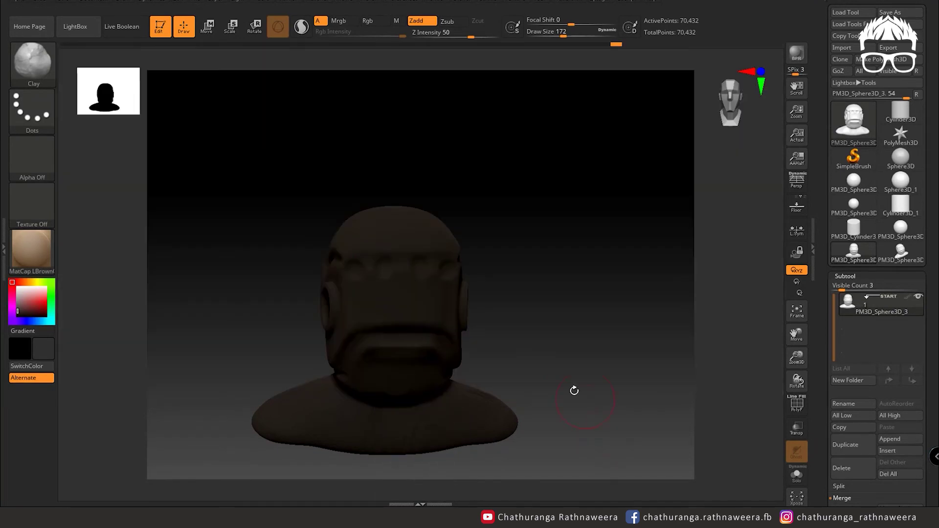
pyautogui.click(45, 82)
pyautogui.click(468, 68)
pyautogui.click(17, 67)
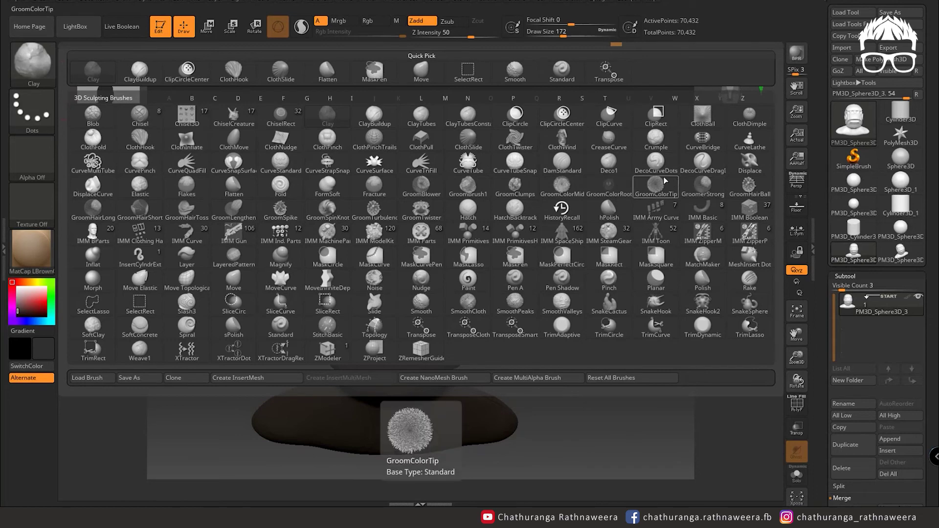
# - Load the ChiselRect brush and browse the Rivot02, Cover01 and Circle01 inserts
pyautogui.click(234, 115)
pyautogui.click(24, 68)
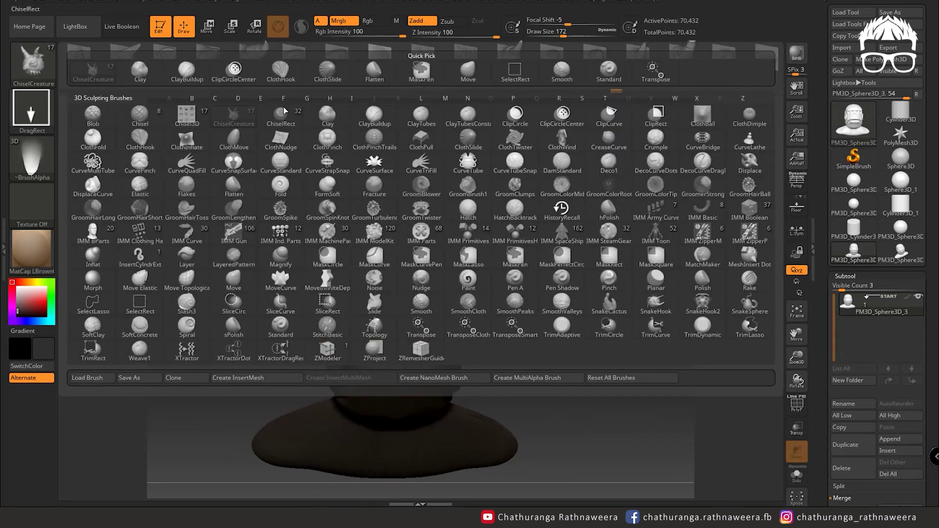
pyautogui.click(370, 56)
pyautogui.click(143, 58)
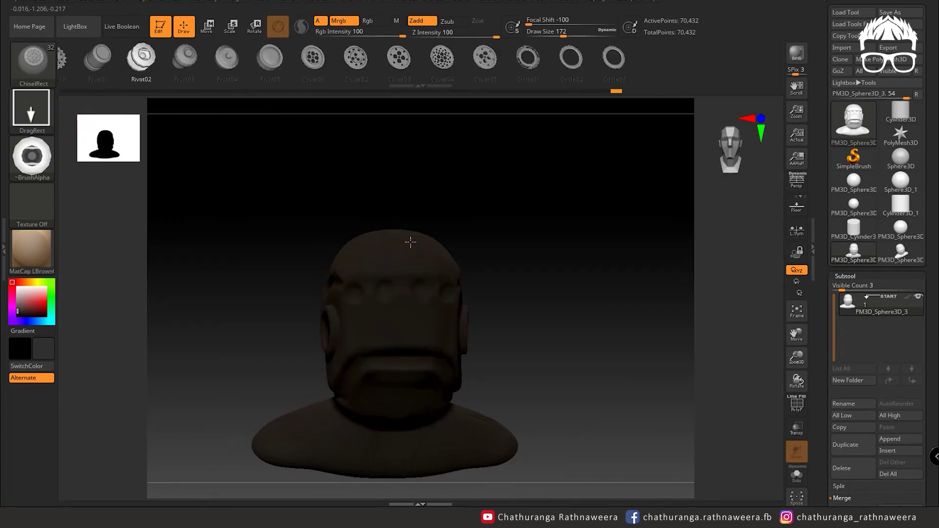
pyautogui.moveTo(504, 292)
pyautogui.mouseDown()
pyautogui.moveTo(528, 296)
pyautogui.moveTo(368, 250)
pyautogui.moveTo(526, 310)
pyautogui.moveTo(335, 83)
pyautogui.mouseUp()
pyautogui.click(313, 58)
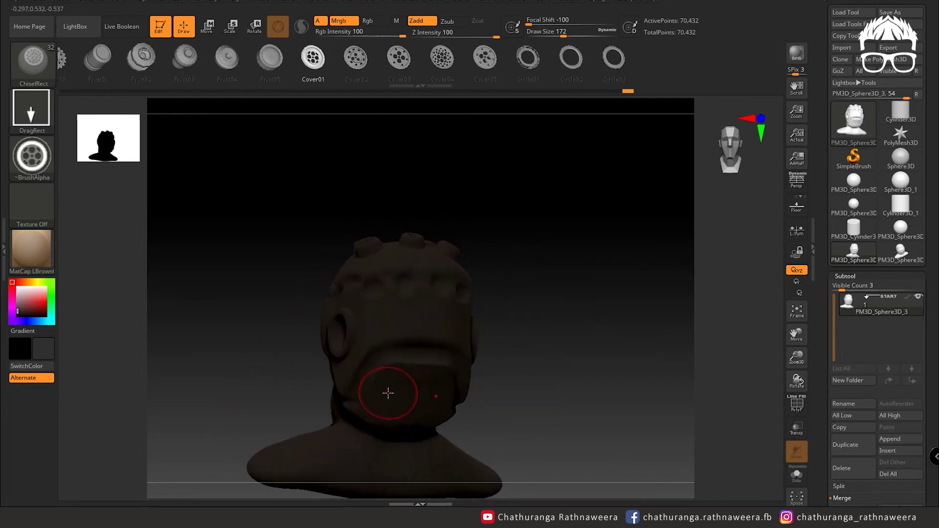
pyautogui.click(528, 59)
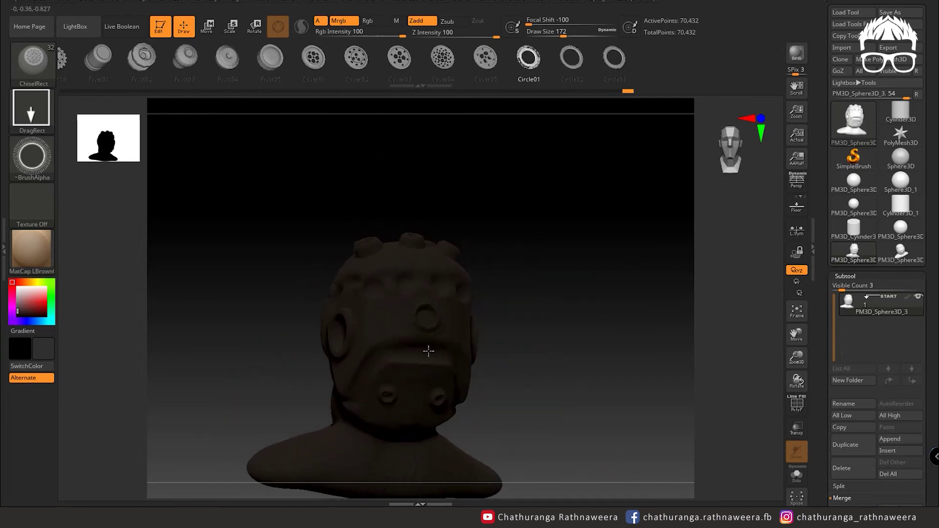
# - Stamp a gear ring into the ear socket, undo it, and lower Z Intensity to about 38
pyautogui.moveTo(391, 338)
pyautogui.mouseDown()
pyautogui.moveTo(503, 381)
pyautogui.moveTo(287, 202)
pyautogui.mouseUp()
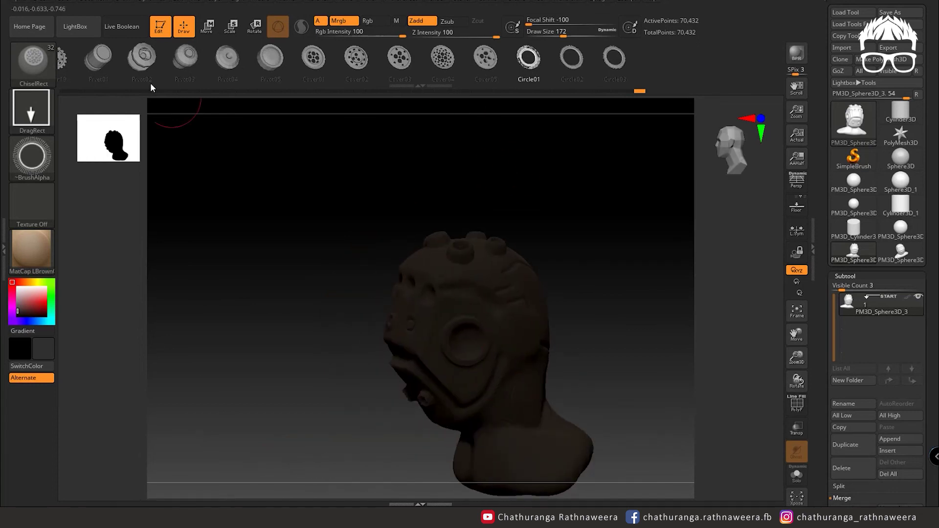
pyautogui.click(67, 66)
pyautogui.moveTo(465, 336); pyautogui.dragTo(478, 411)
pyautogui.moveTo(557, 371)
pyautogui.mouseDown()
pyautogui.moveTo(568, 335)
pyautogui.moveTo(586, 320)
pyautogui.mouseUp()
pyautogui.hotkey('ctrl', 'z')
pyautogui.moveTo(496, 35); pyautogui.dragTo(460, 35)
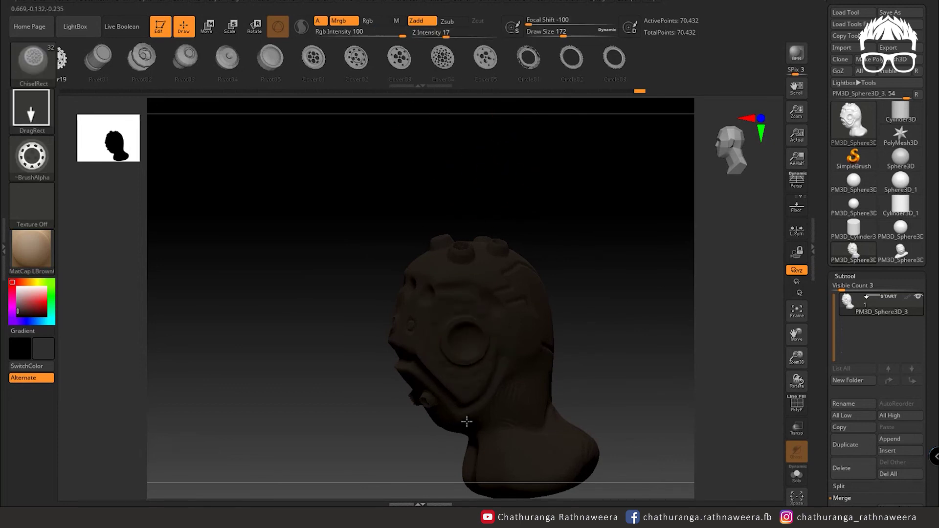
# - Turn the head front-on and undo the ring of rivet teeth around the lower face
pyautogui.scroll(3, 578, 318)
pyautogui.scroll(3, 577, 336)
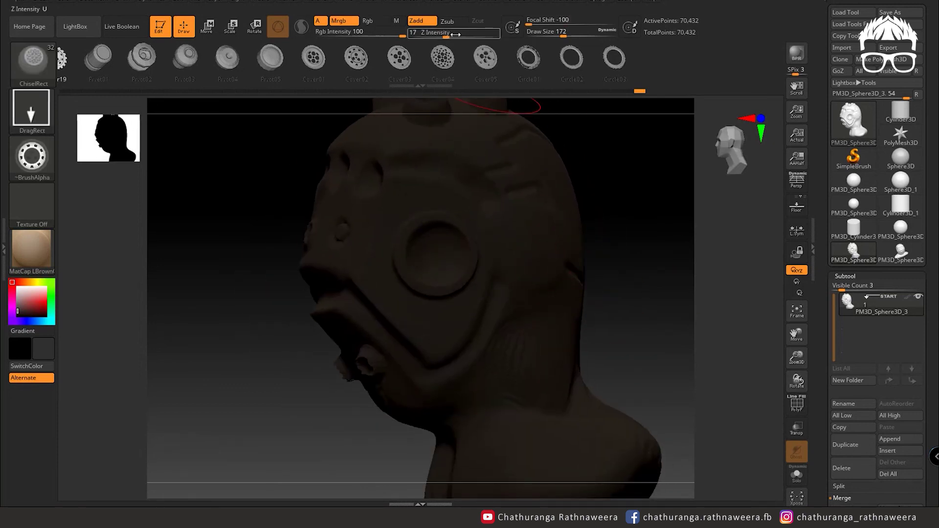
pyautogui.moveTo(664, 308)
pyautogui.mouseDown()
pyautogui.moveTo(497, 341)
pyautogui.moveTo(494, 421)
pyautogui.mouseUp()
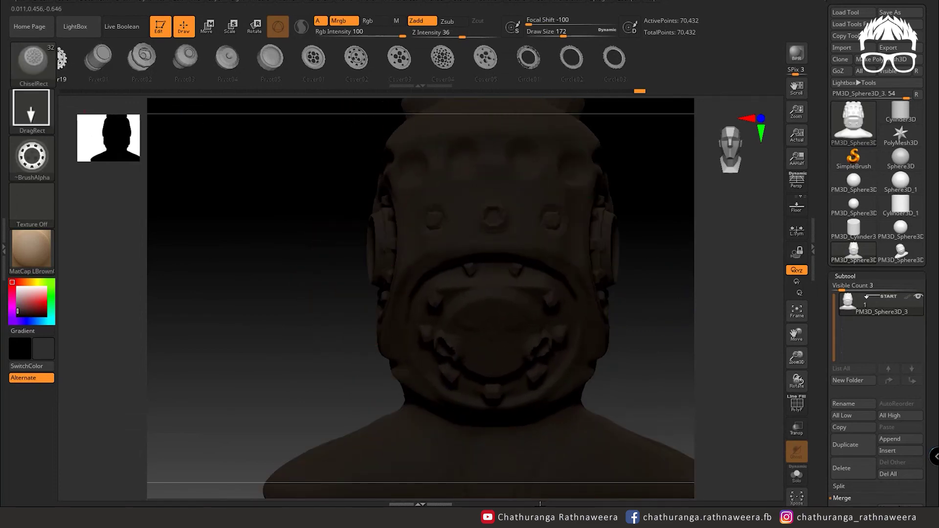
pyautogui.hotkey('ctrl', 'z')
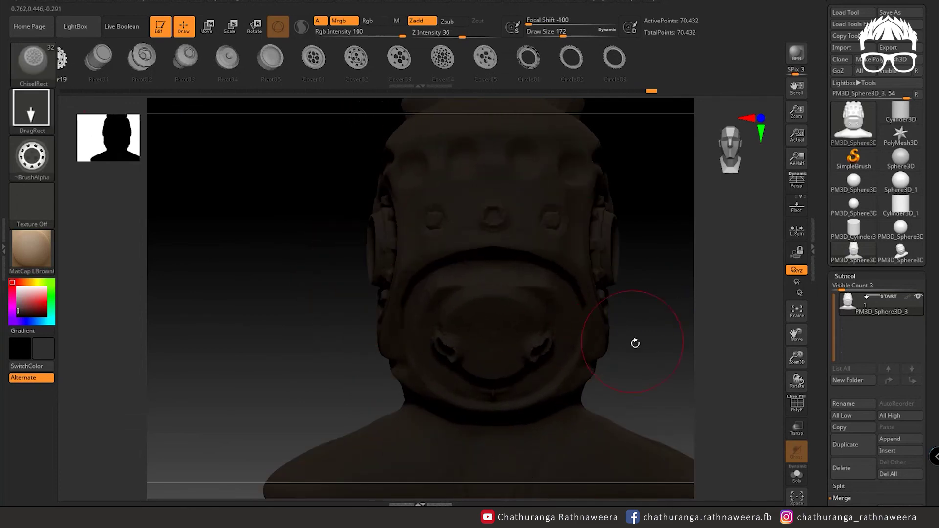
pyautogui.moveTo(635, 343); pyautogui.dragTo(650, 325)
pyautogui.moveTo(645, 394); pyautogui.dragTo(447, 383)
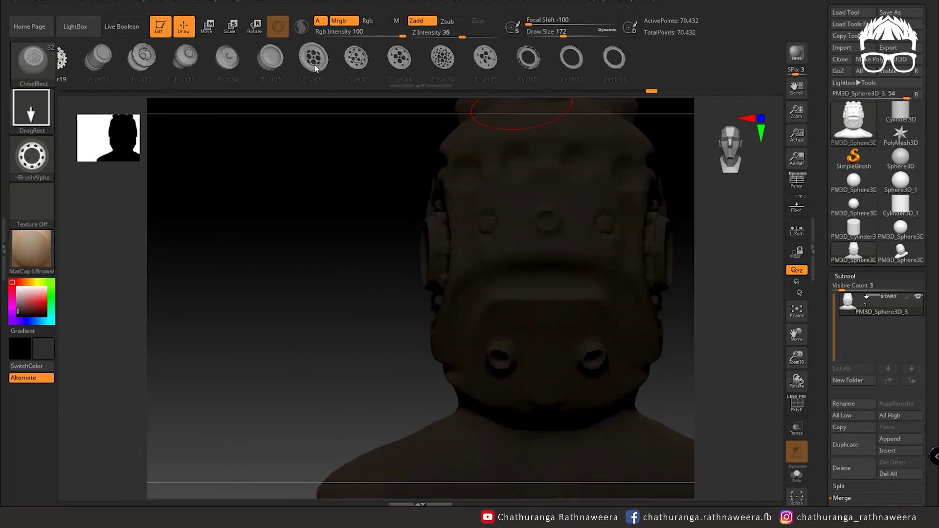
# - Switch to the Rivet05 round rivet and check the helmet top, side and front
pyautogui.click(271, 57)
pyautogui.moveTo(386, 325)
pyautogui.keyDown('alt'); pyautogui.mouseDown()
pyautogui.moveTo(601, 274)
pyautogui.moveTo(572, 307)
pyautogui.moveTo(638, 293)
pyautogui.moveTo(626, 329)
pyautogui.mouseUp(); pyautogui.keyUp('alt')
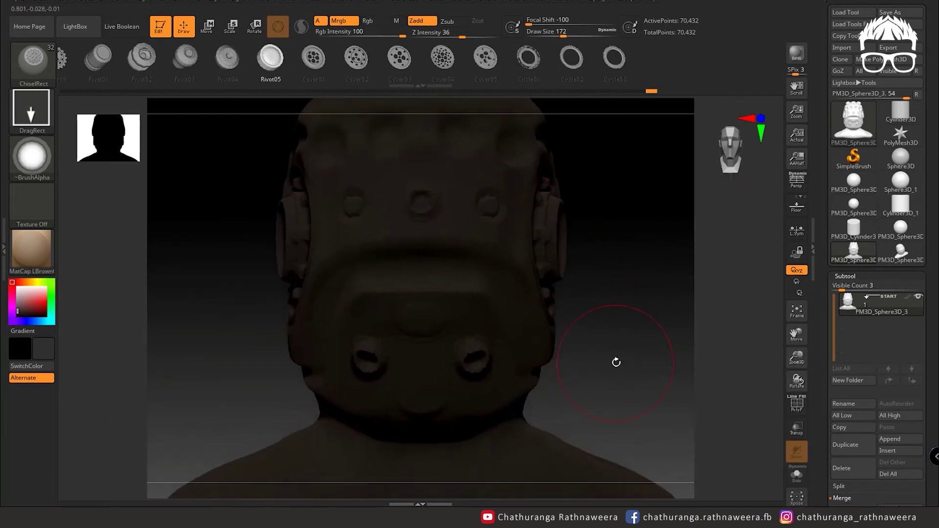
pyautogui.scroll(-3, 615, 360)
pyautogui.scroll(-3, 604, 339)
pyautogui.moveTo(479, 254)
pyautogui.mouseDown()
pyautogui.moveTo(513, 352)
pyautogui.moveTo(524, 325)
pyautogui.moveTo(528, 331)
pyautogui.mouseUp()
# - Stamp Rivot03 and Rivet01 details at Z Intensity 62, reviewing the bust front and back
pyautogui.press('Left')
pyautogui.press('Left')
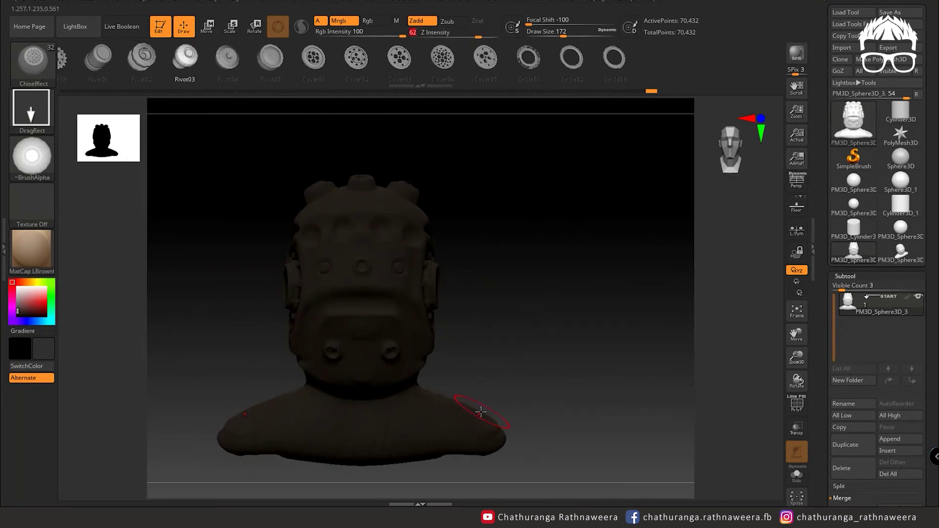
pyautogui.moveTo(497, 362); pyautogui.dragTo(546, 438)
pyautogui.press('Left')
pyautogui.press('Left')
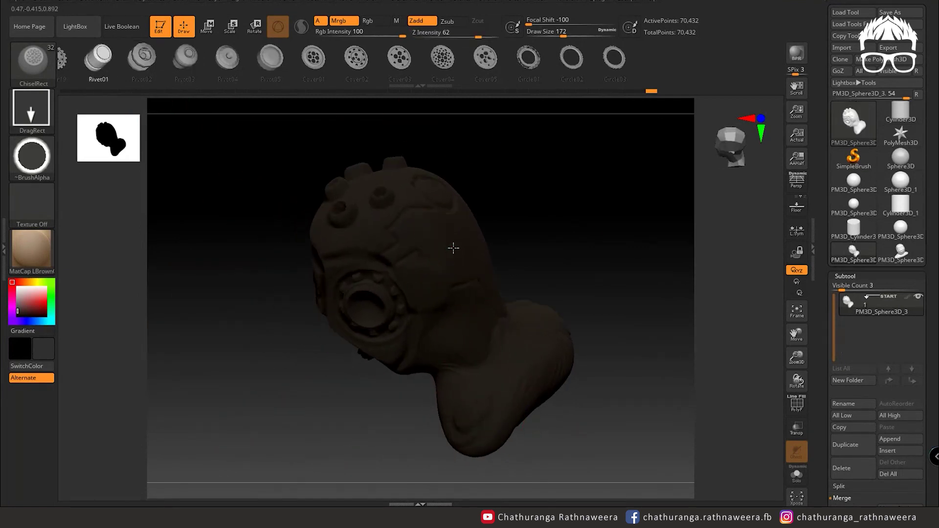
pyautogui.moveTo(533, 342); pyautogui.dragTo(584, 318)
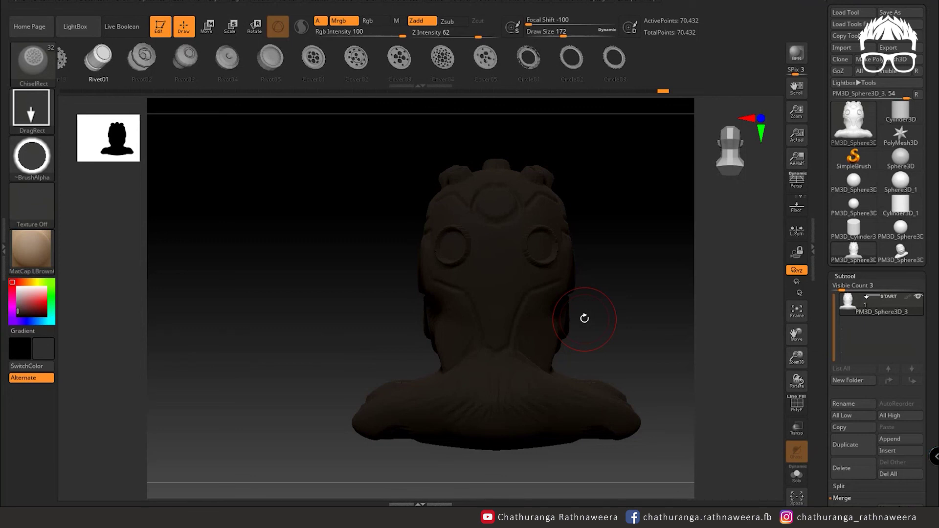
pyautogui.moveTo(605, 153)
pyautogui.mouseDown()
pyautogui.moveTo(562, 417)
pyautogui.moveTo(518, 386)
pyautogui.mouseUp()
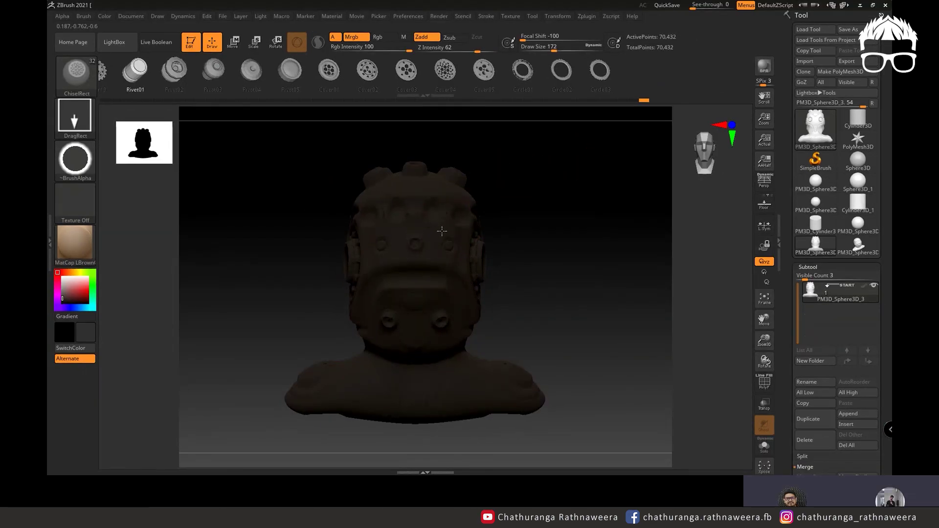
pyautogui.moveTo(587, 117); pyautogui.dragTo(472, 111)
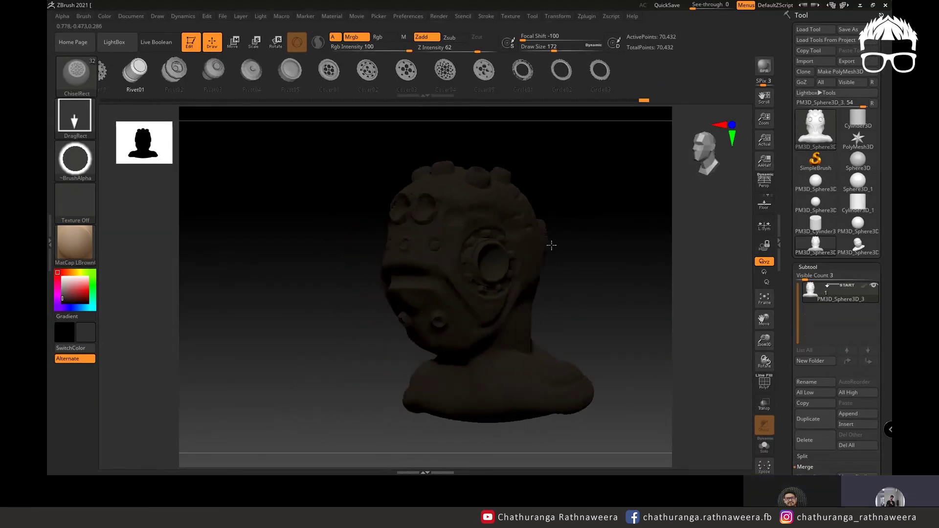
# - Pick the perforated Cover04 insert and tilt the bust to view the helmet top
pyautogui.click(445, 70)
pyautogui.moveTo(415, 186)
pyautogui.mouseDown()
pyautogui.moveTo(409, 310)
pyautogui.moveTo(396, 331)
pyautogui.mouseUp()
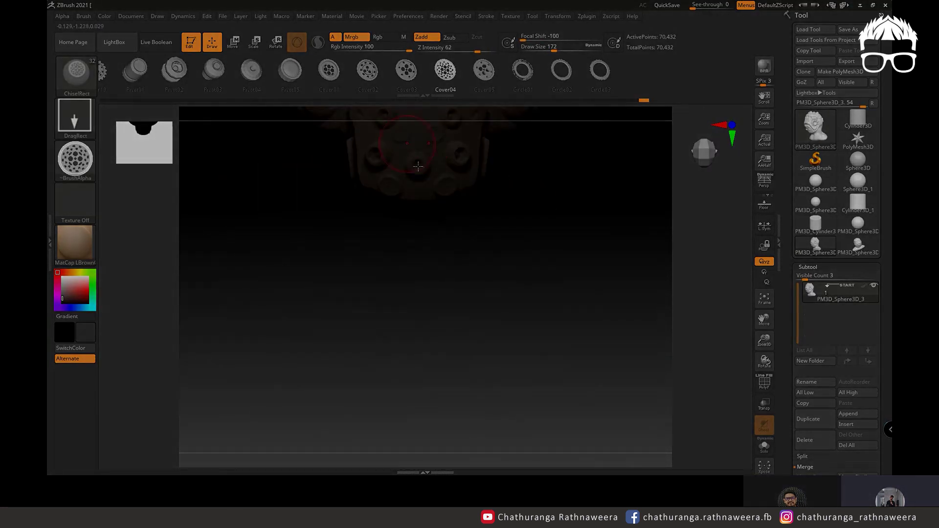